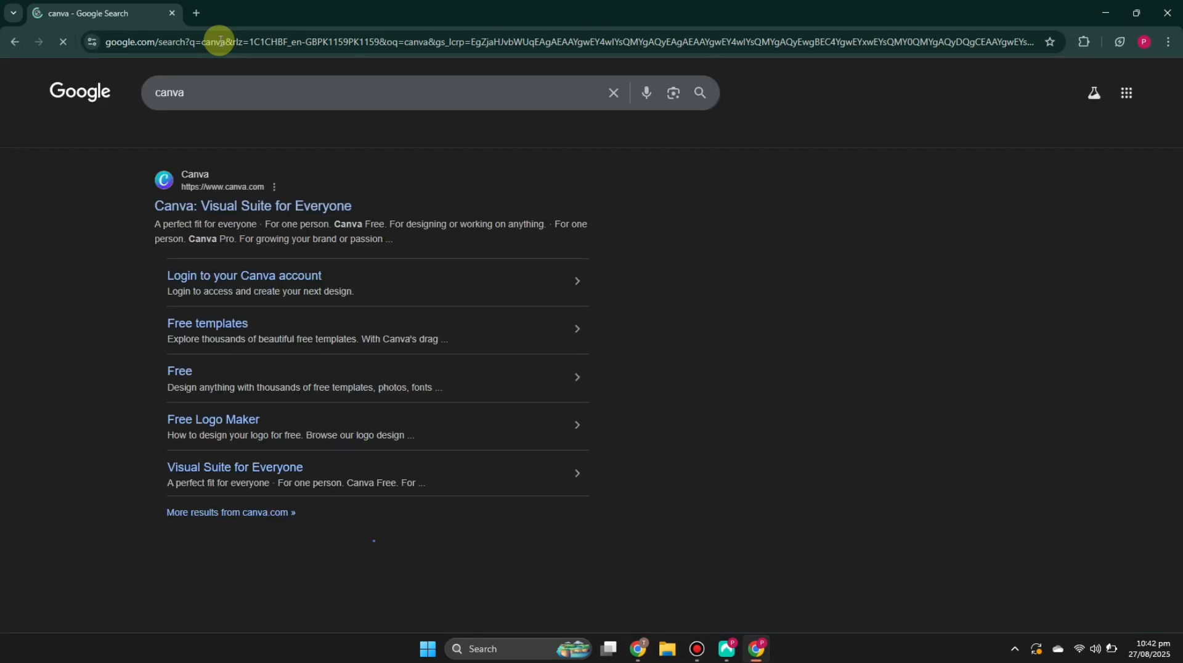
Step: Open Canva from the search results and log in with a Google account
{"action": "left_click", "coordinate": [245, 206]}
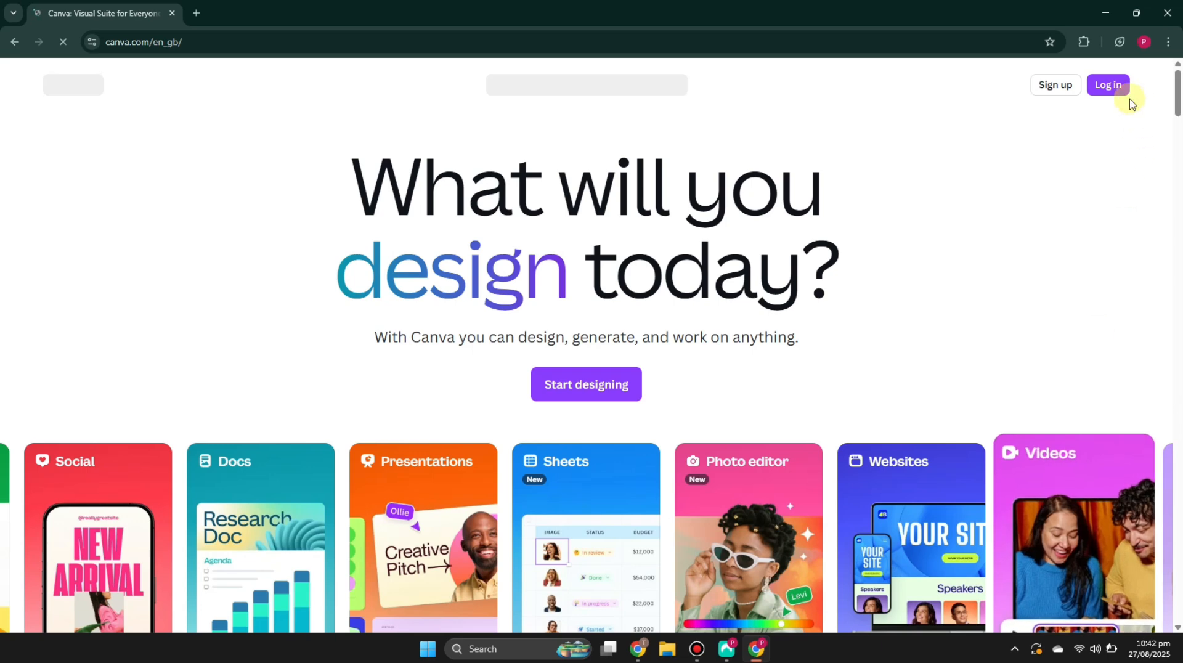
{"action": "left_click", "coordinate": [1112, 89]}
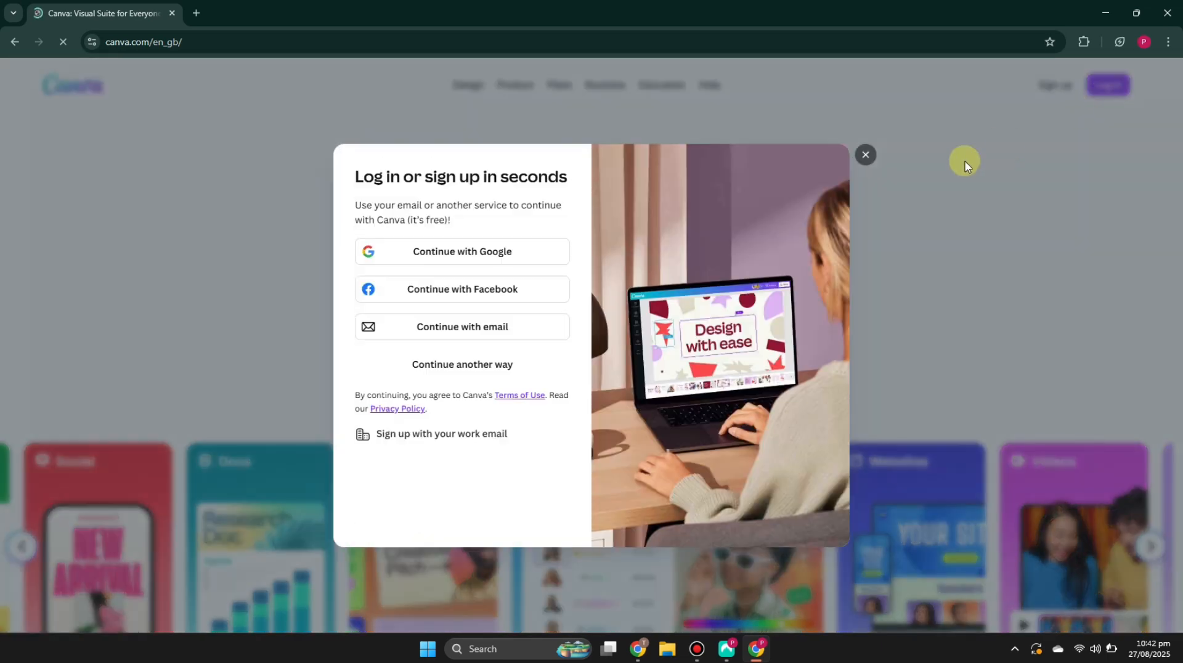
{"action": "left_click", "coordinate": [496, 254]}
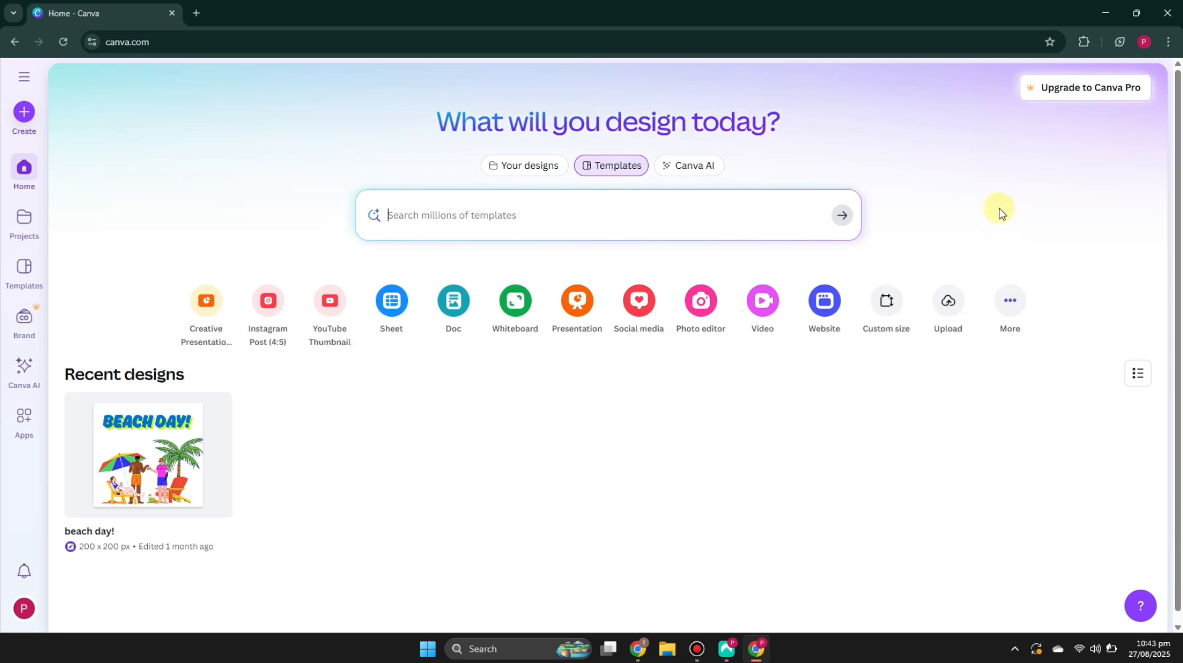
Step: Start a new design of the Website type
{"action": "left_click", "coordinate": [1013, 302]}
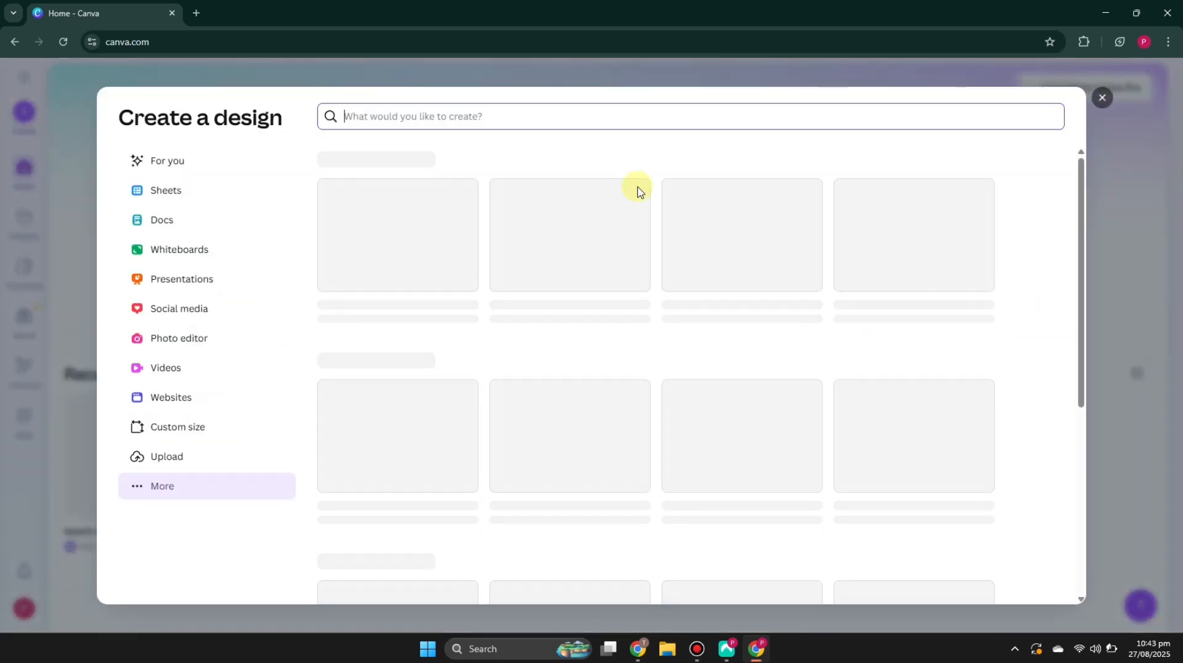
{"action": "type", "text": "website"}
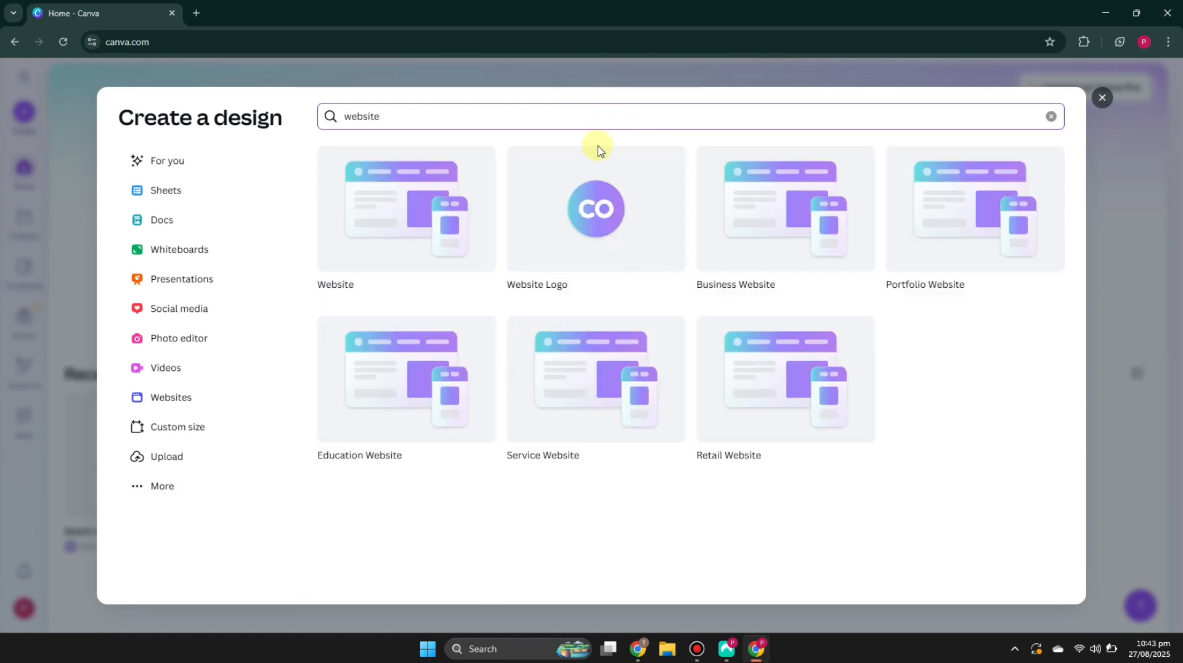
{"action": "left_click", "coordinate": [412, 229]}
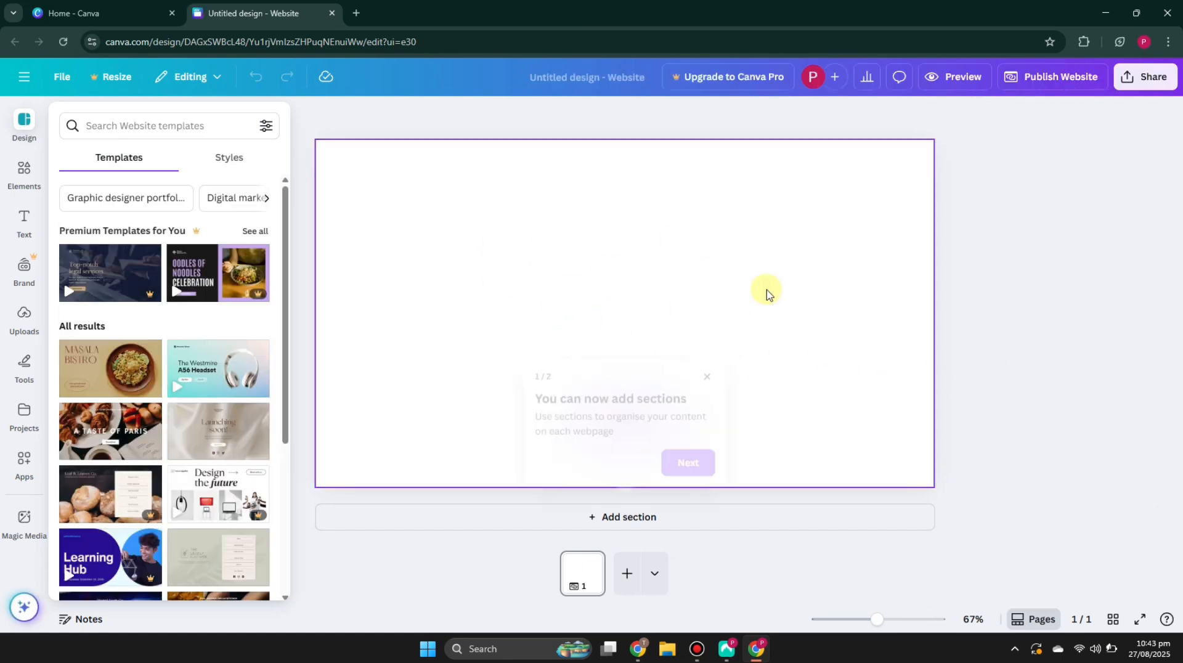
Step: Dismiss the sections tip and search the website templates for clothing
{"action": "left_click", "coordinate": [707, 383]}
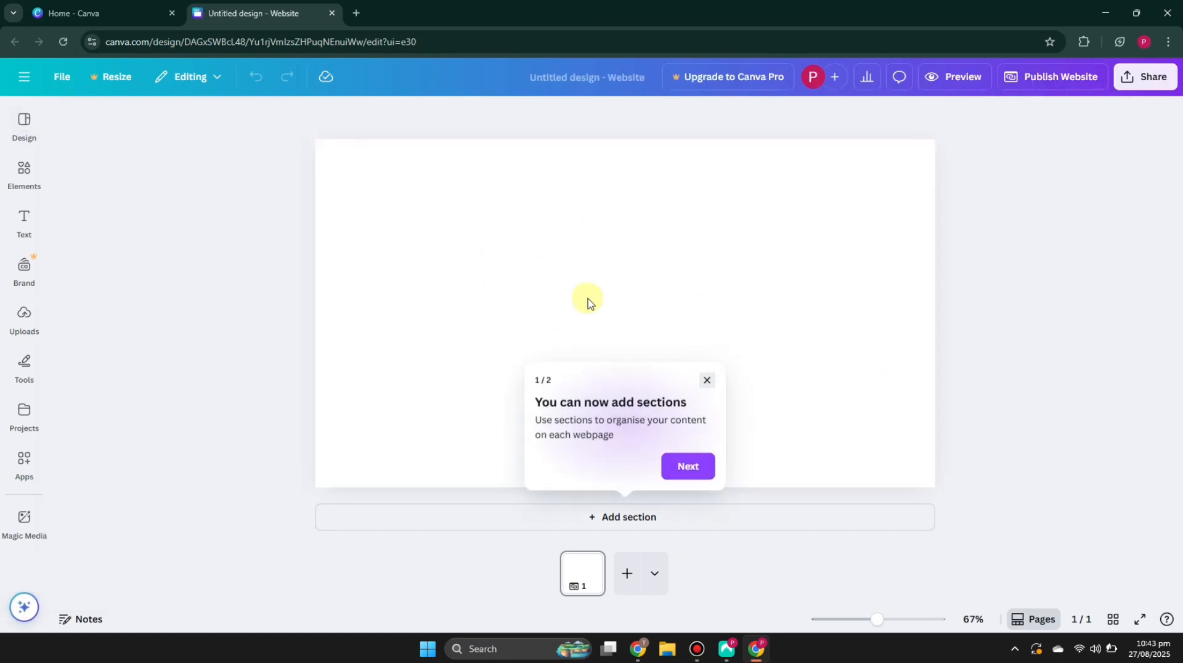
{"action": "left_click", "coordinate": [596, 338]}
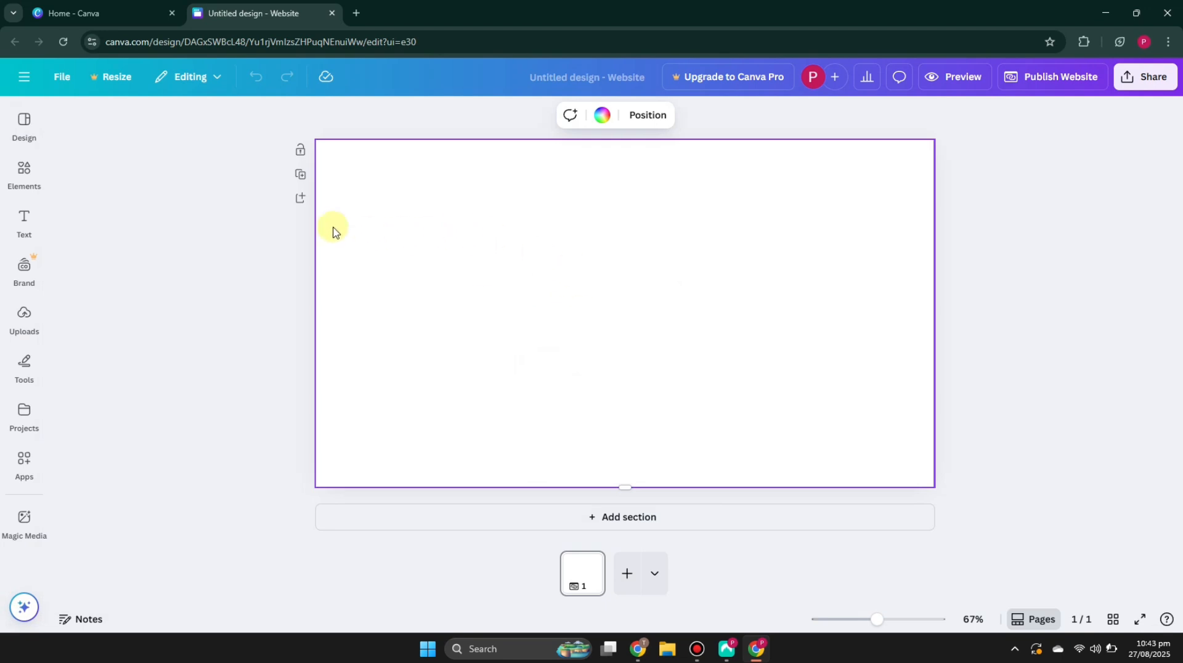
{"action": "left_click", "coordinate": [24, 125]}
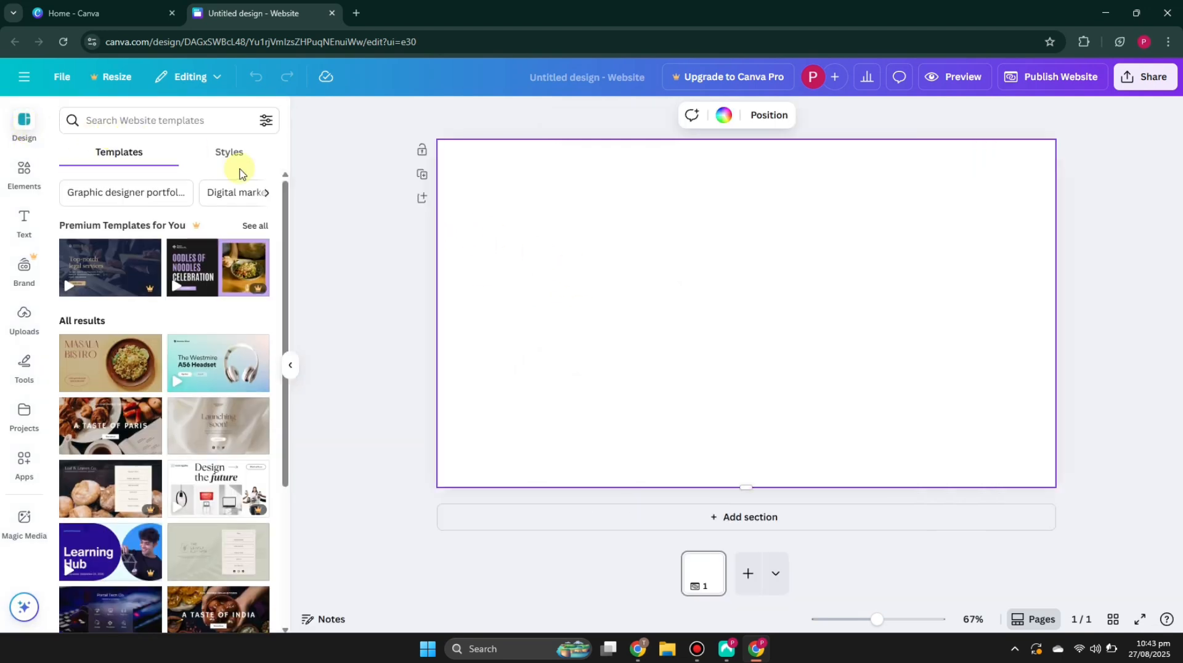
{"action": "scroll", "coordinate": [221, 334], "scroll_direction": "down", "scroll_amount": 1}
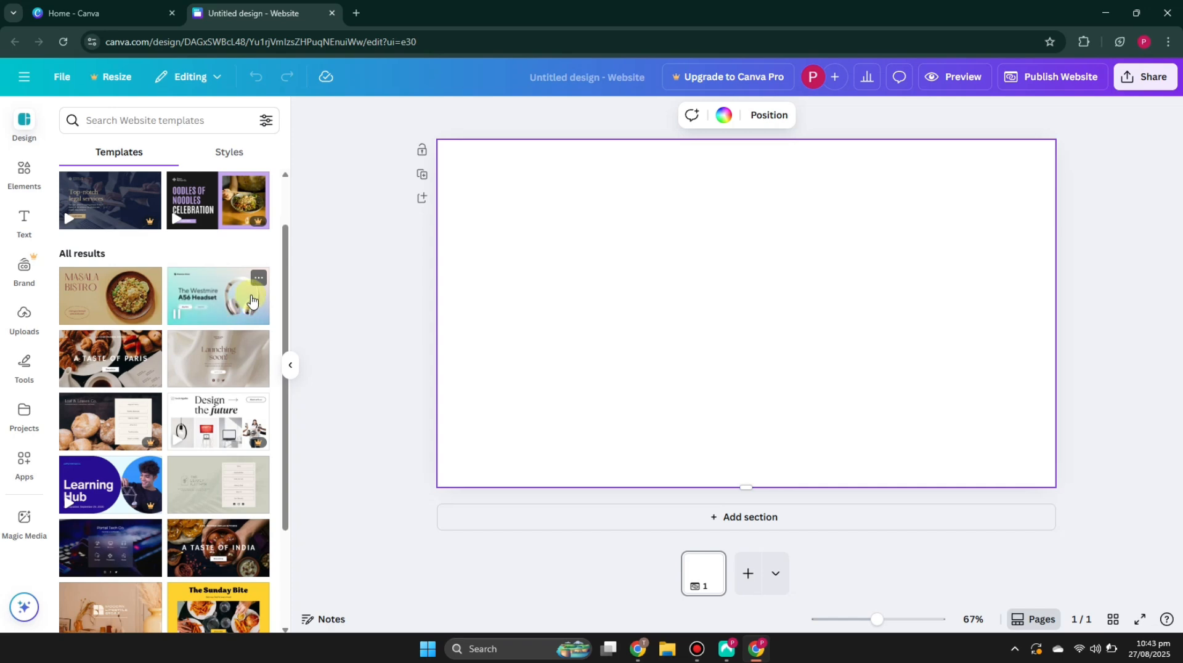
{"action": "scroll", "coordinate": [197, 234], "scroll_direction": "up", "scroll_amount": 1}
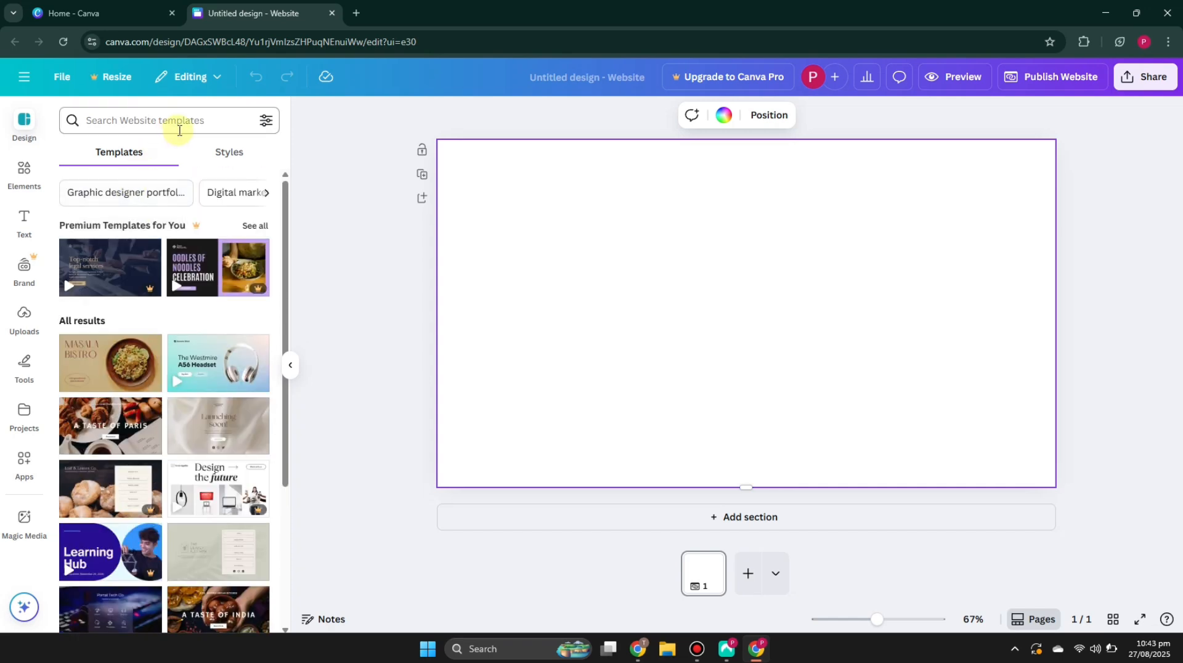
{"action": "left_click", "coordinate": [185, 123]}
{"action": "type", "text": "clothing"}
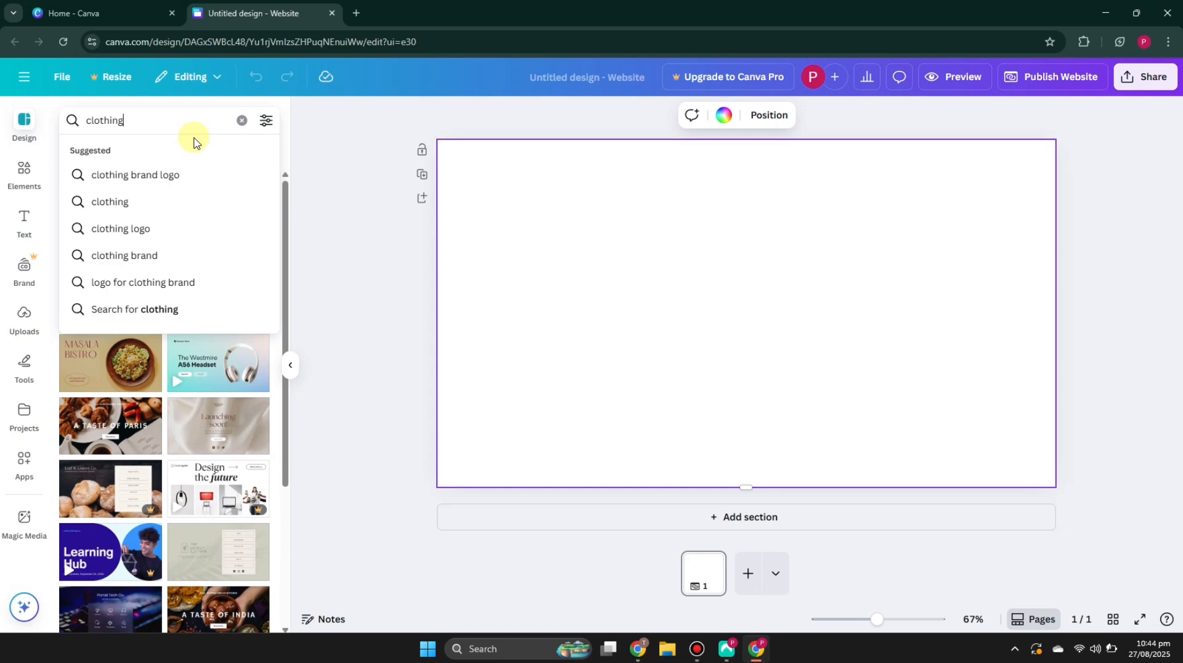
{"action": "key", "text": "Return"}
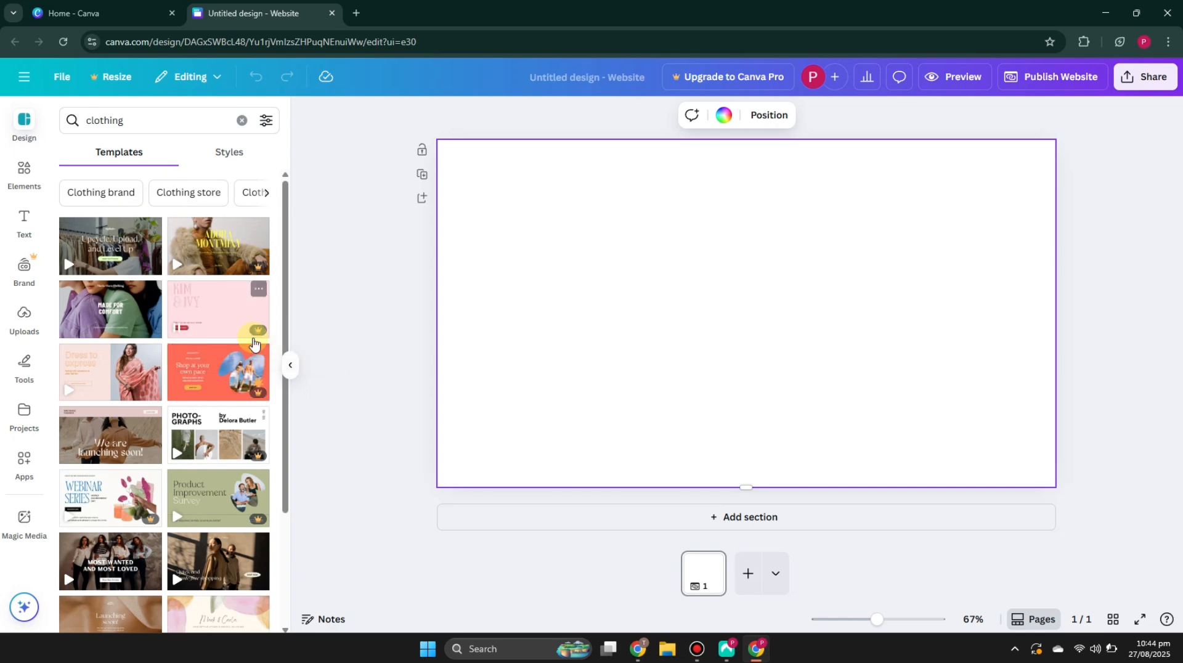
Step: Open the Business Website in Light Green Beige Modern Corporate Style template and apply its first section
{"action": "left_click", "coordinate": [114, 252]}
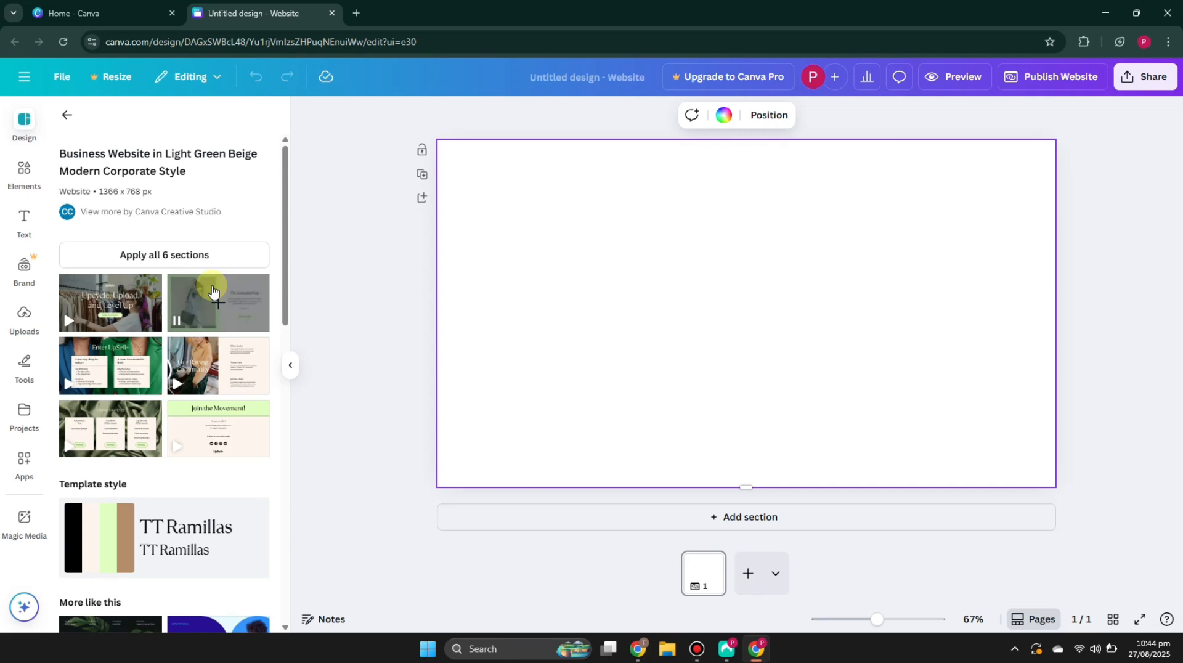
{"action": "left_click", "coordinate": [108, 305]}
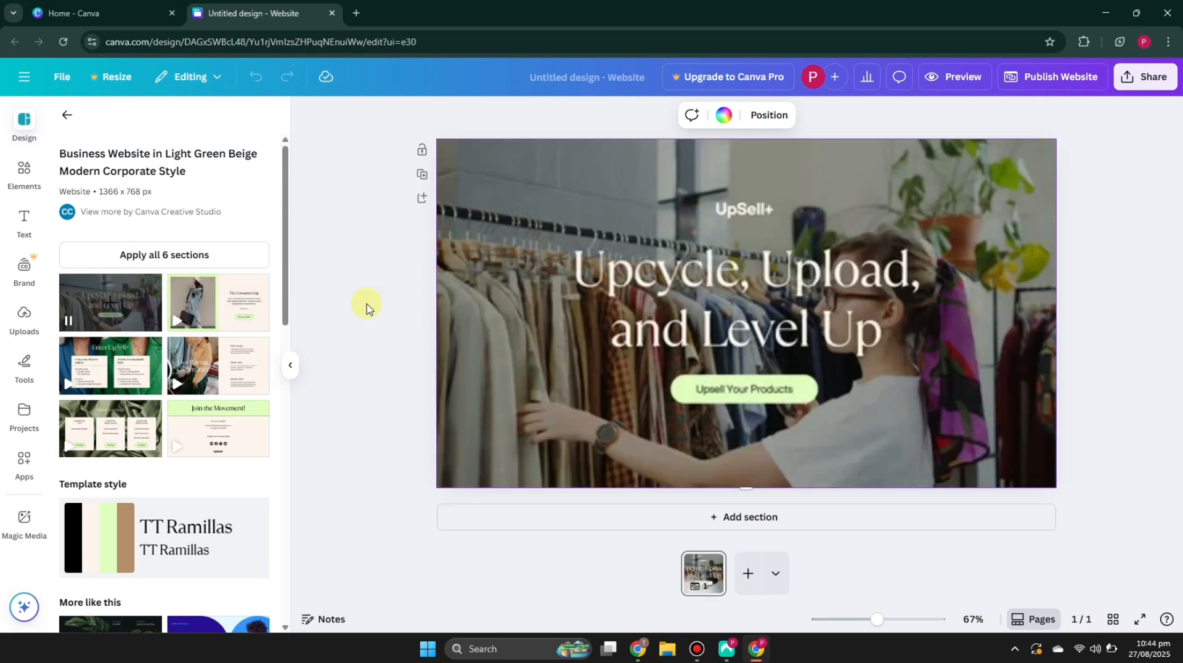
{"action": "left_click", "coordinate": [667, 327]}
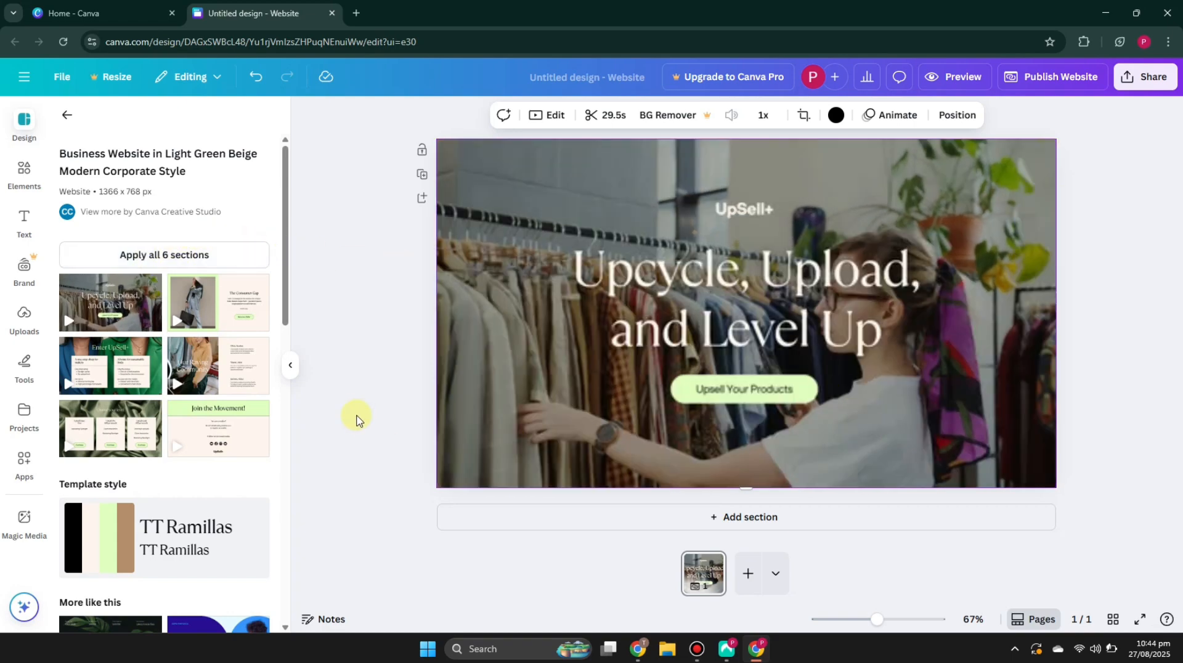
Step: Delete the UpSell+ brand text at the top of the hero section
{"action": "scroll", "coordinate": [604, 440], "scroll_direction": "down", "scroll_amount": 10}
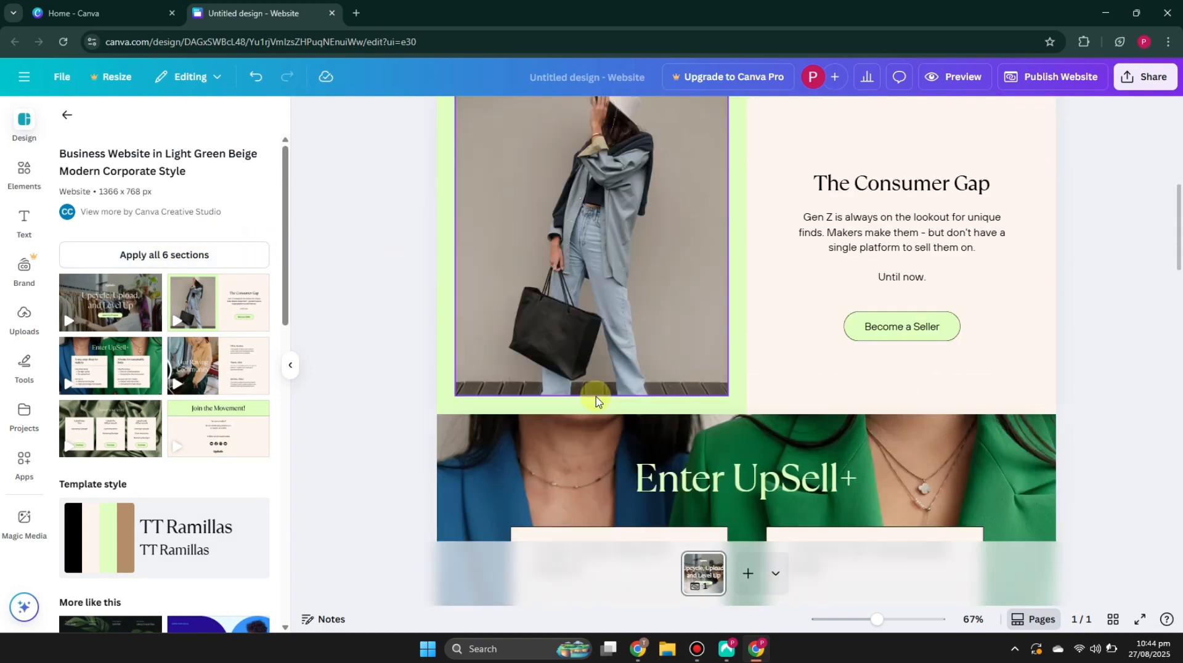
{"action": "scroll", "coordinate": [357, 329], "scroll_direction": "down", "scroll_amount": 5}
{"action": "scroll", "coordinate": [382, 321], "scroll_direction": "up", "scroll_amount": 8}
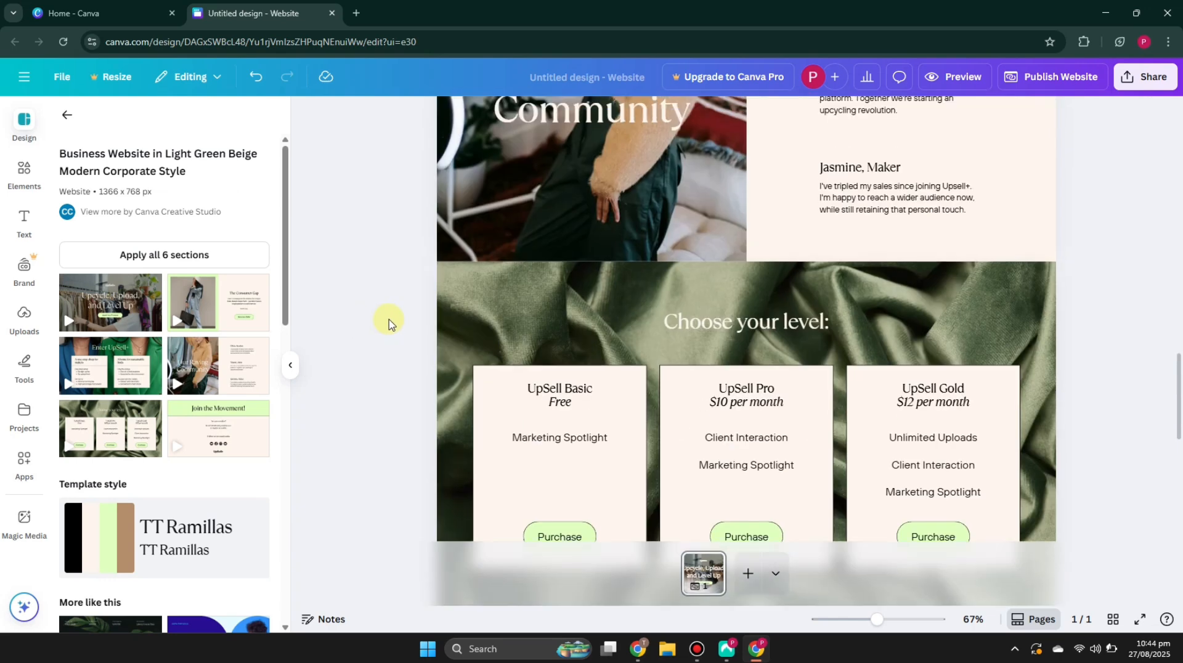
{"action": "scroll", "coordinate": [388, 290], "scroll_direction": "up", "scroll_amount": 5}
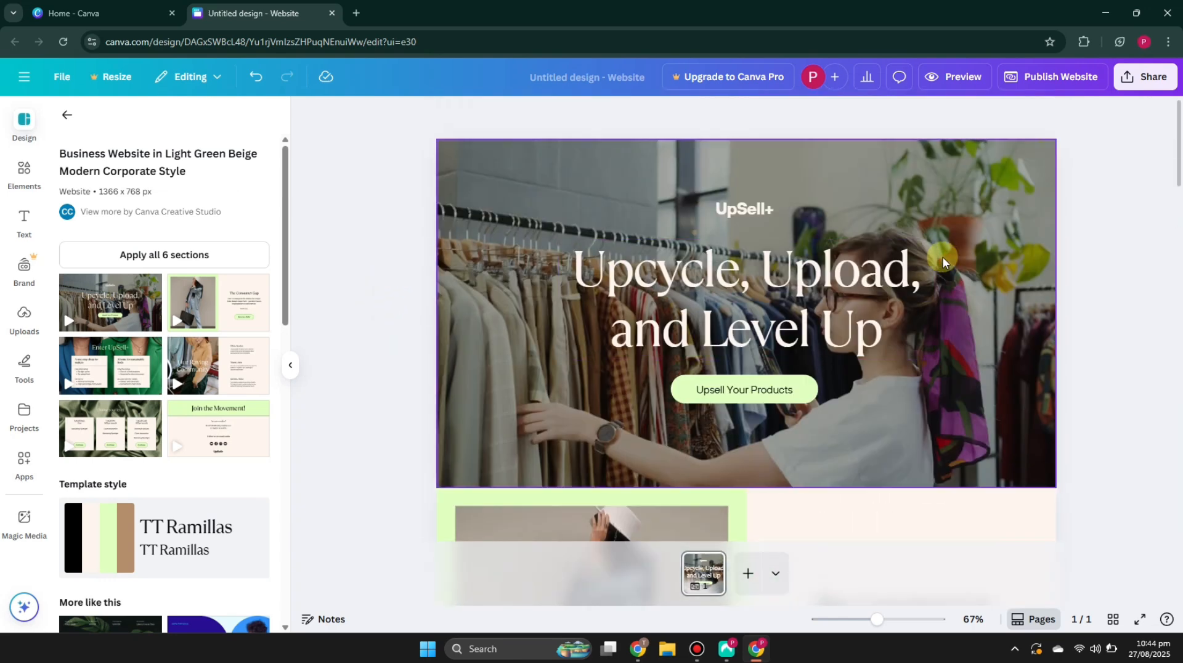
{"action": "left_click", "coordinate": [730, 212]}
{"action": "left_click", "coordinate": [762, 214]}
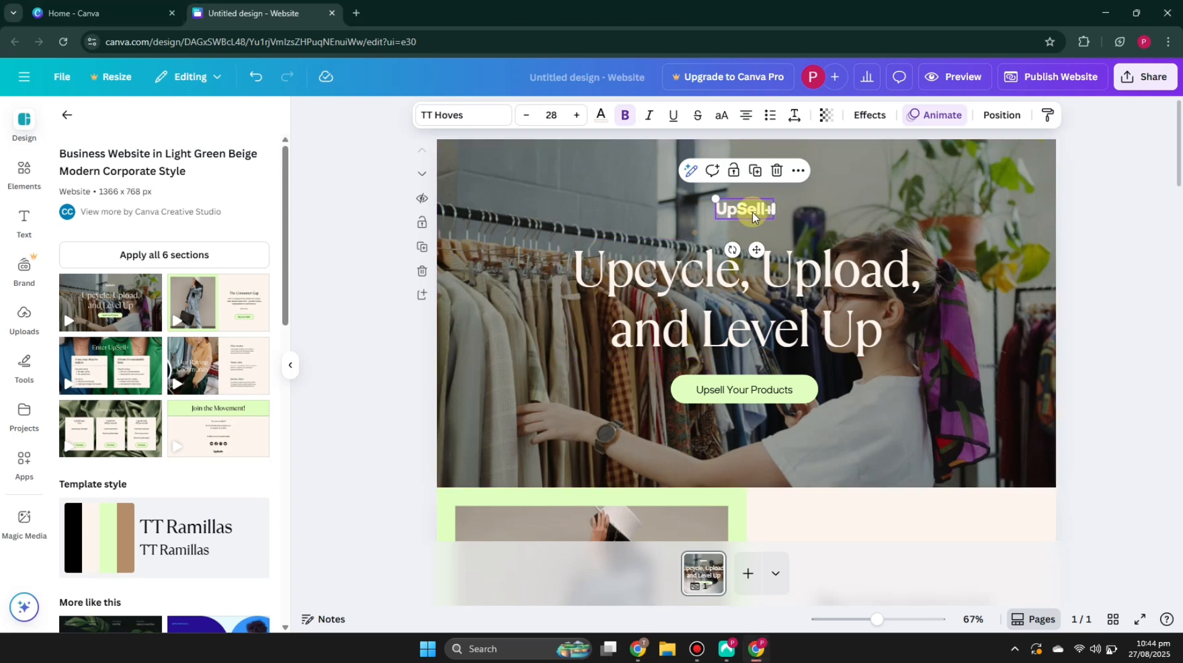
{"action": "left_click", "coordinate": [778, 173]}
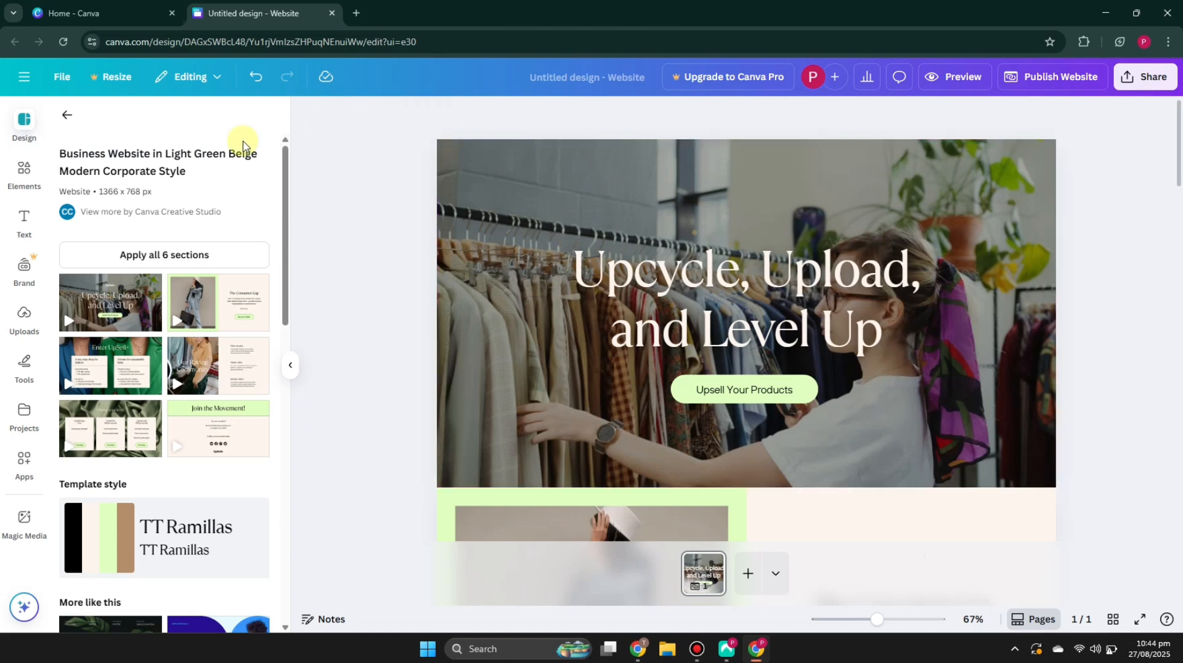
Step: Add a yellow triangular logo graphic and shrink it into the spot above the headline
{"action": "left_click", "coordinate": [16, 316]}
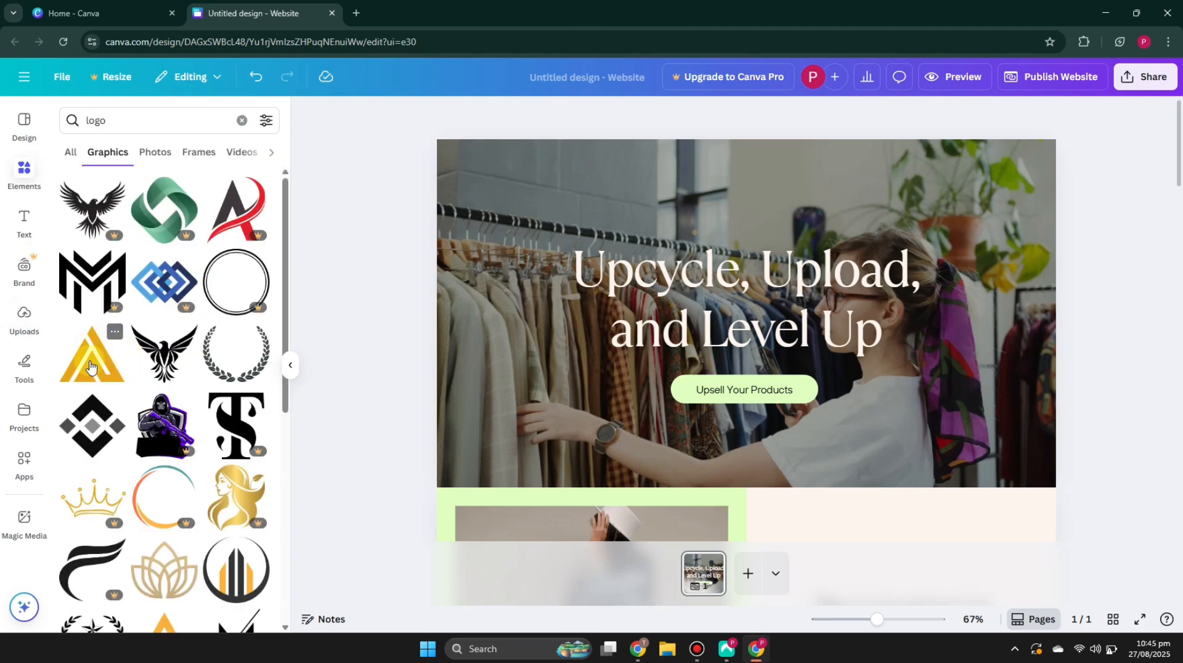
{"action": "left_click", "coordinate": [90, 365]}
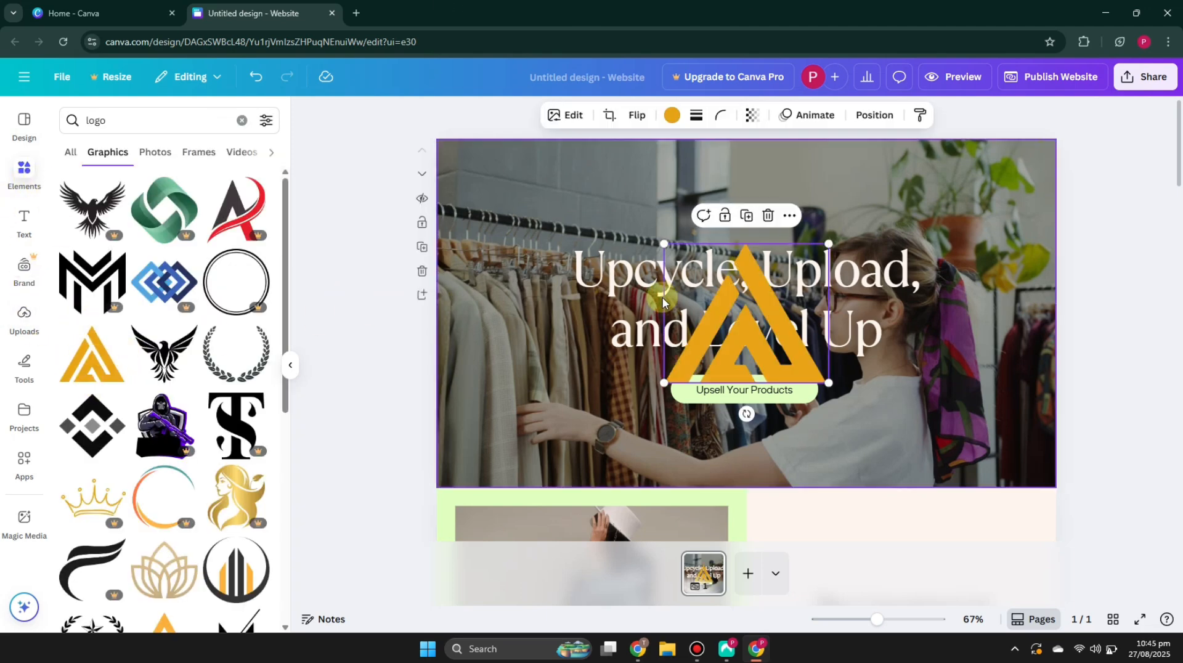
{"action": "left_click_drag", "start_coordinate": [827, 383], "coordinate": [745, 215]}
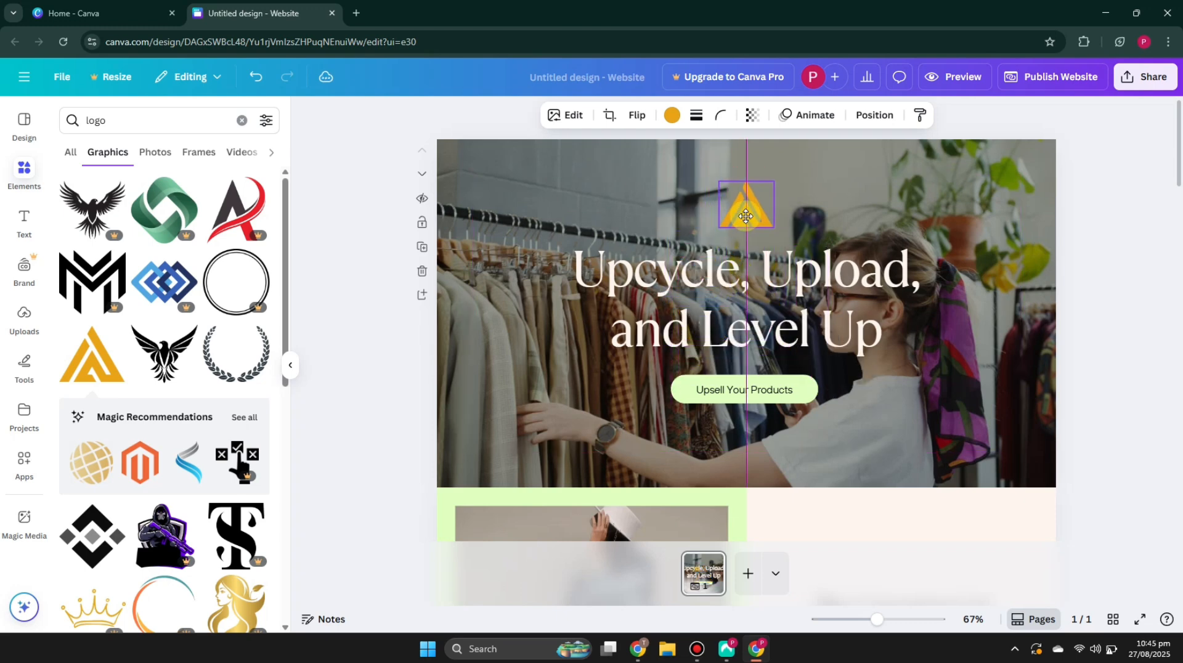
{"action": "left_click", "coordinate": [1112, 300]}
Step: Replace the hero headline with 'Shop More, Pay Less'
{"action": "double_click", "coordinate": [826, 305]}
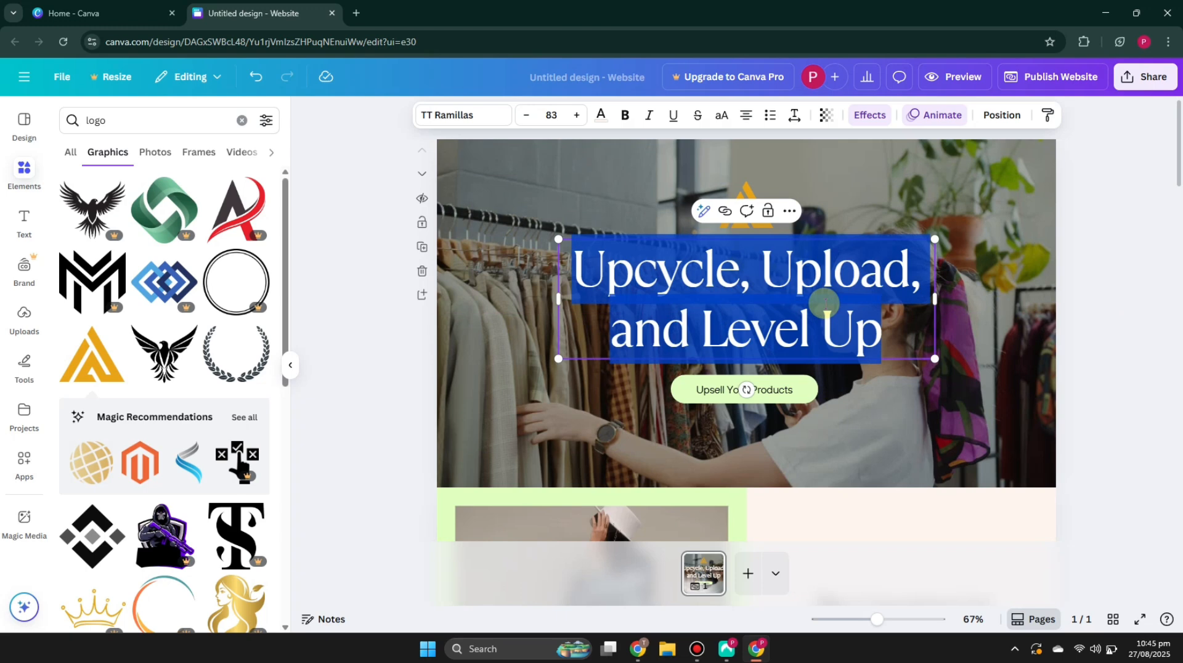
{"action": "key", "text": "BackSpace"}
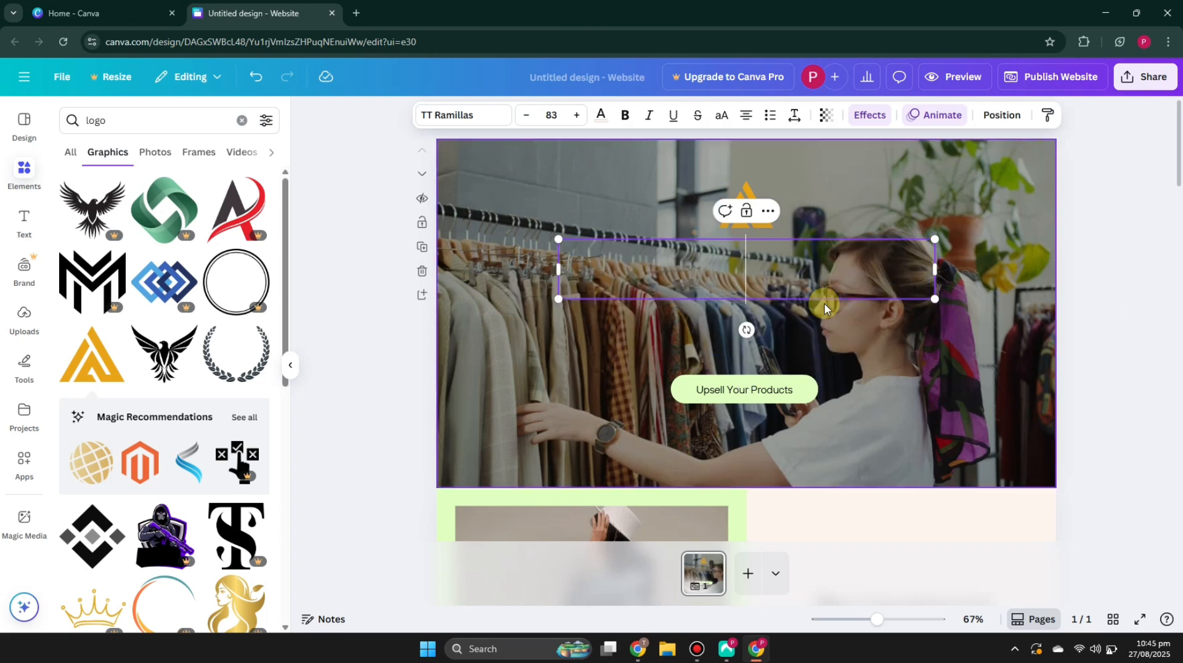
{"action": "type", "text": "Shop Mo"}
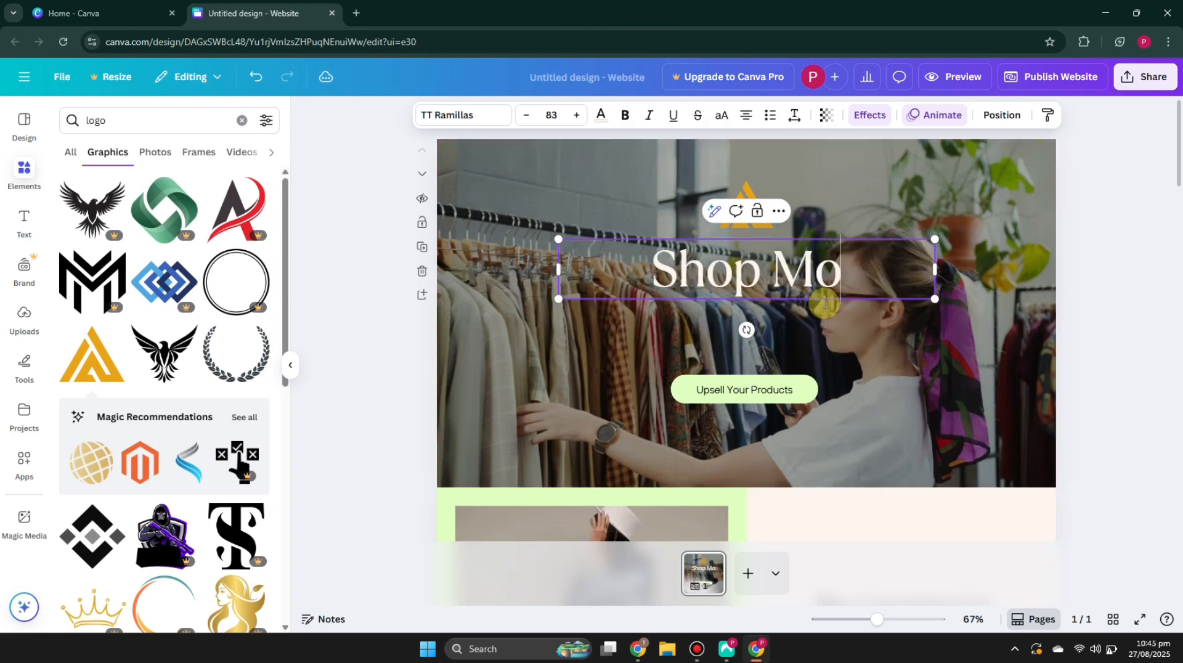
{"action": "type", "text": "re, Pau"}
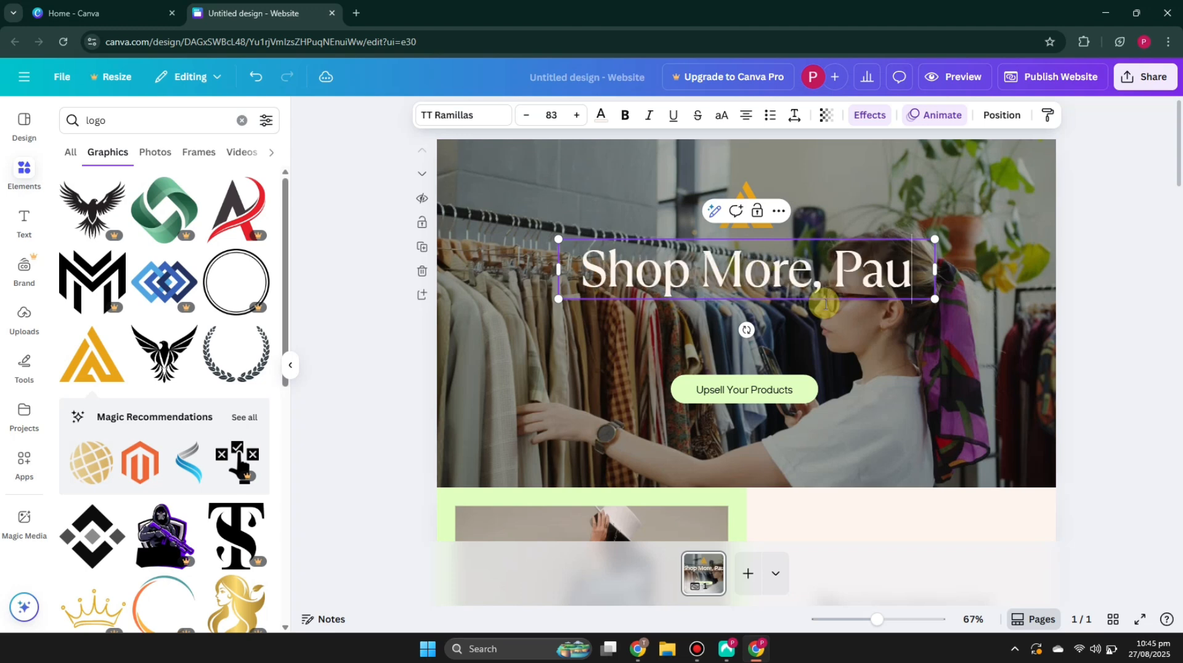
{"action": "key", "text": "BackSpace"}
{"action": "key", "text": "BackSpace"}
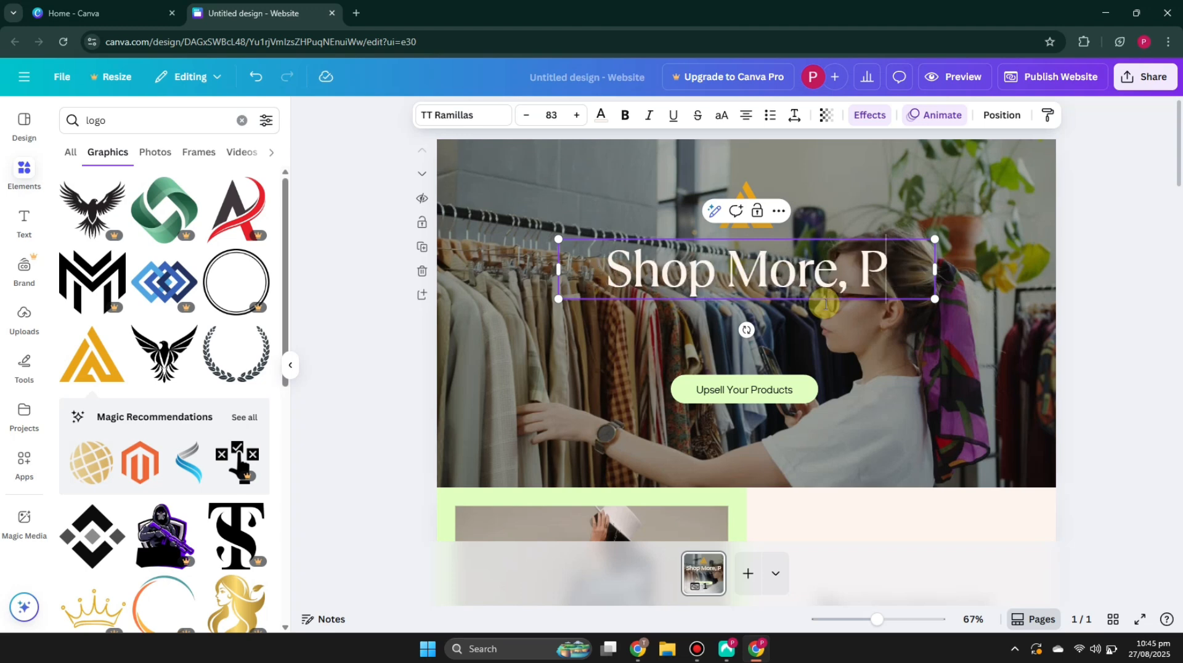
{"action": "type", "text": "ay Less"}
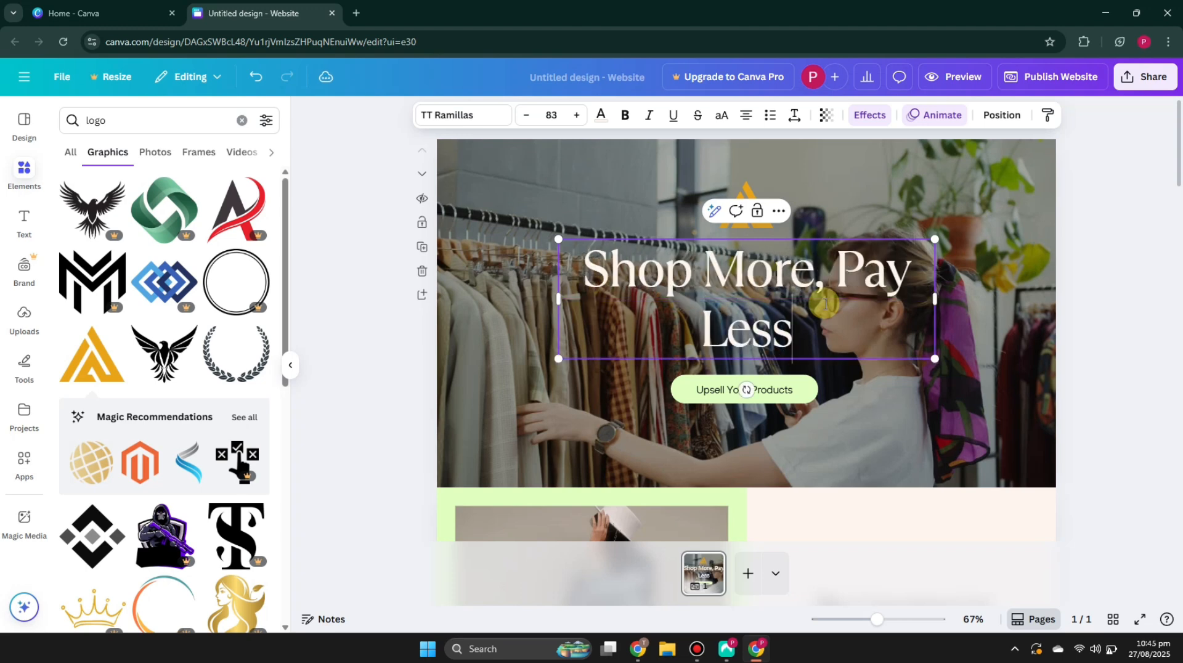
Step: Widen the headline text box on both sides so the text fits on one line
{"action": "left_click_drag", "start_coordinate": [938, 294], "coordinate": [1010, 290]}
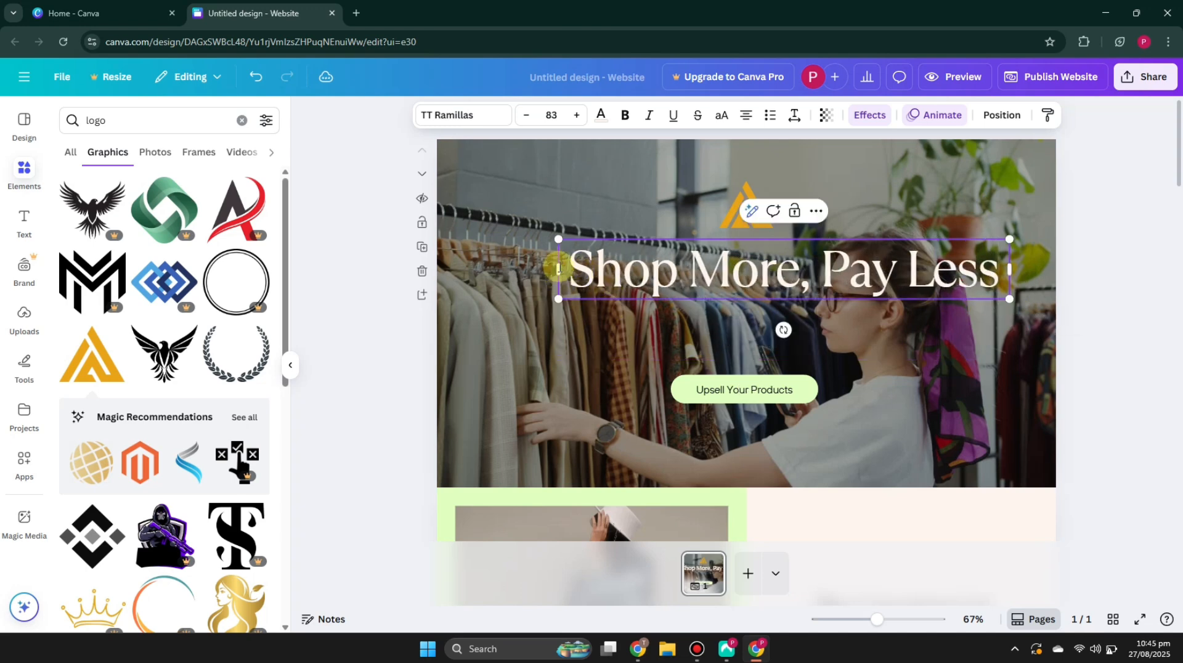
{"action": "left_click_drag", "start_coordinate": [555, 265], "coordinate": [514, 265]}
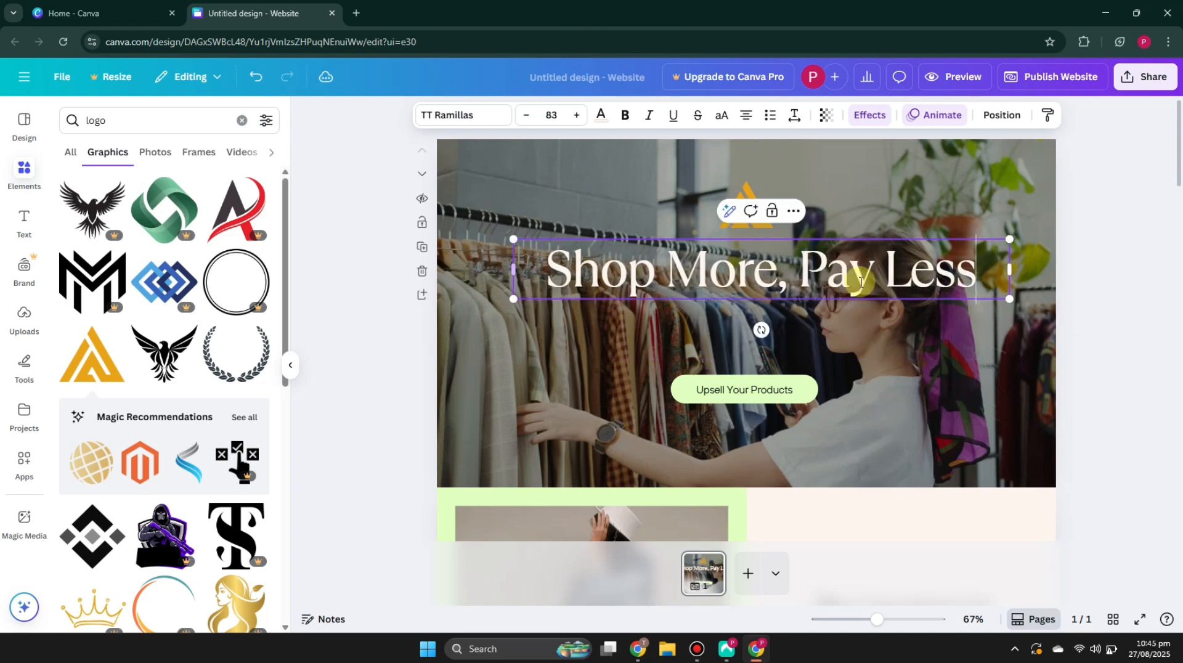
Step: Change the hero button label to 'Shop Now'
{"action": "left_click", "coordinate": [742, 393]}
{"action": "left_click", "coordinate": [742, 393]}
{"action": "type", "text": "Shop Now"}
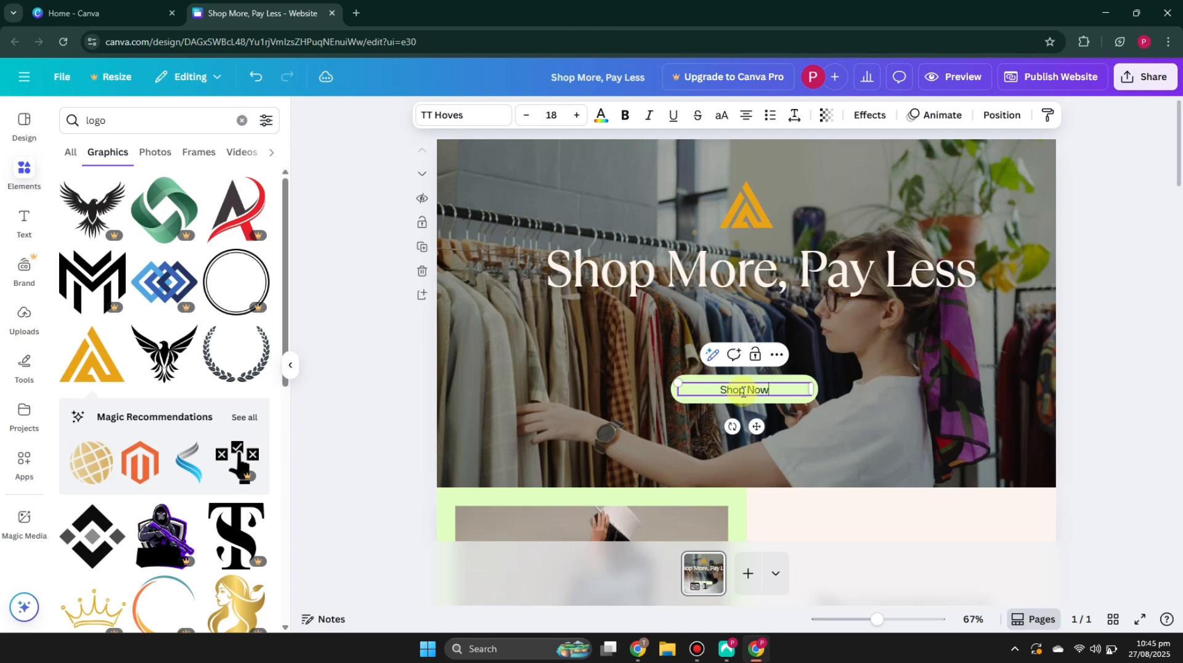
{"action": "left_click", "coordinate": [1144, 346]}
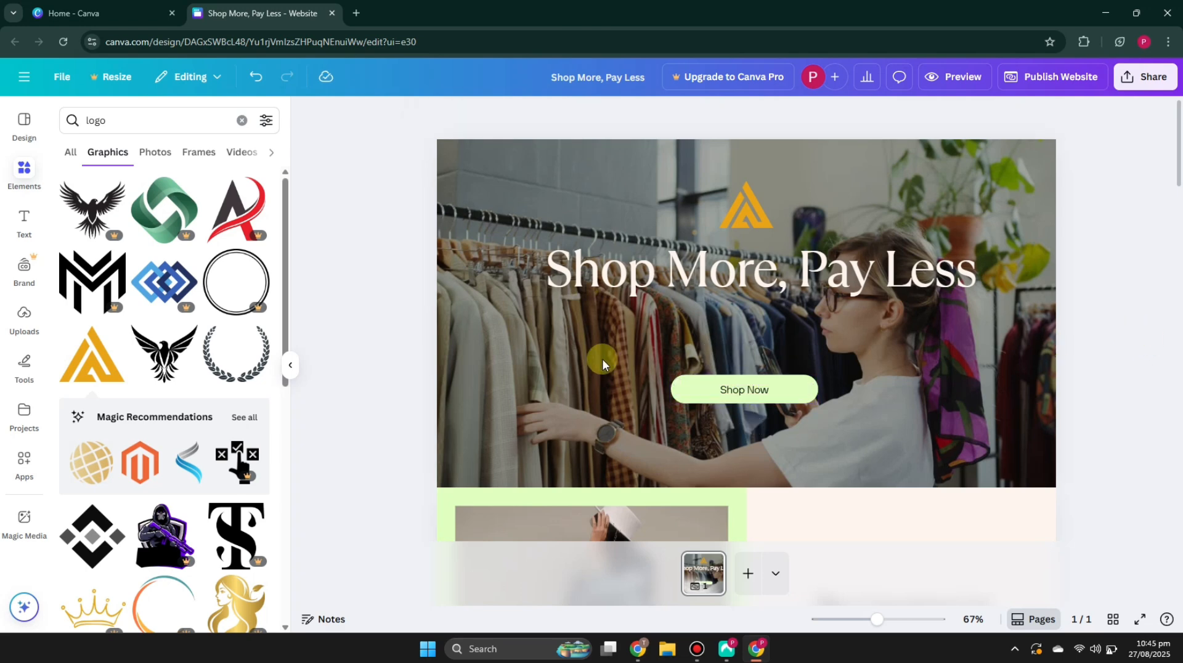
Step: Recolour the 'Shop Now' button to the orange document colour
{"action": "left_click", "coordinate": [688, 387]}
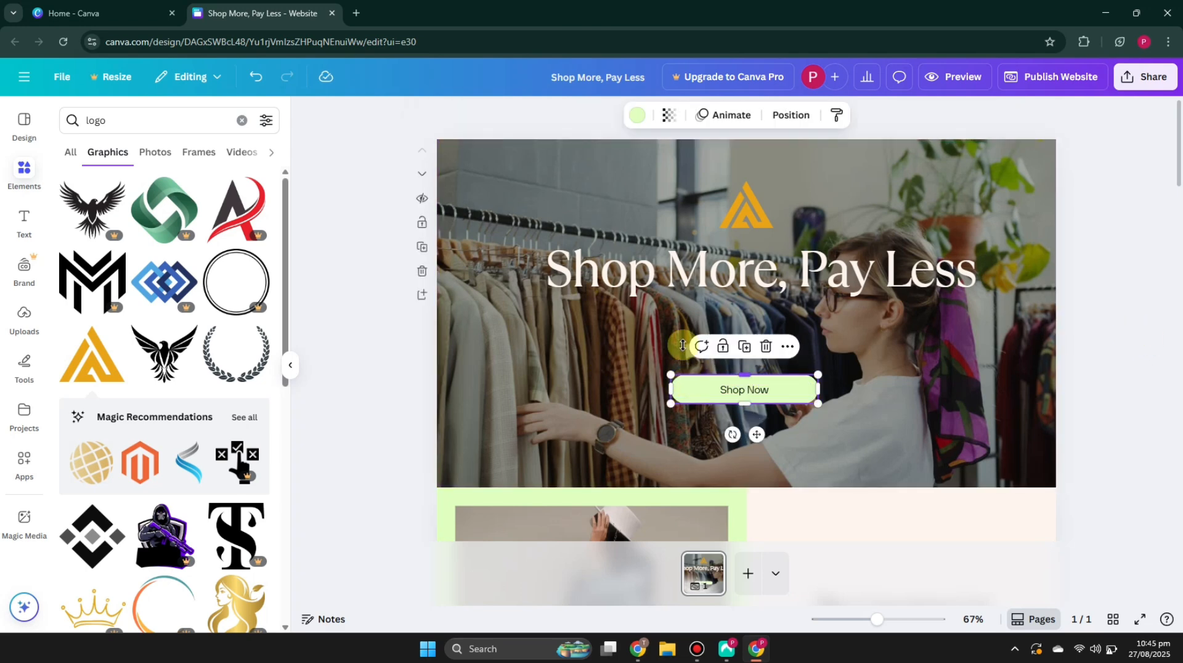
{"action": "left_click", "coordinate": [637, 115]}
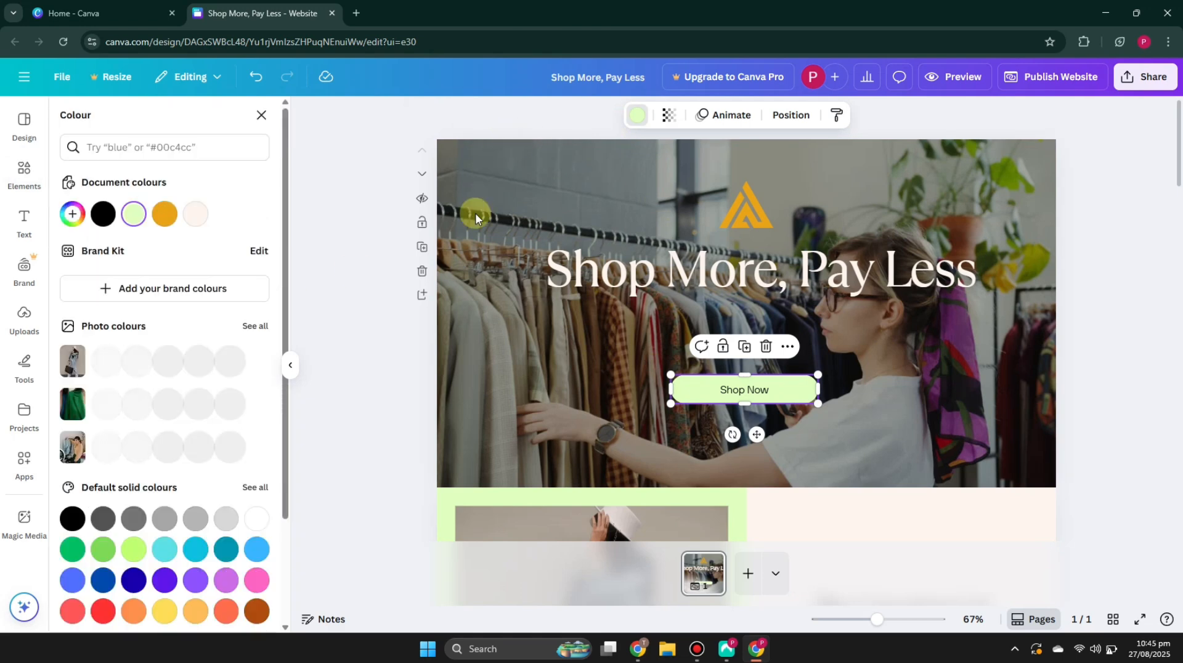
{"action": "left_click", "coordinate": [165, 214]}
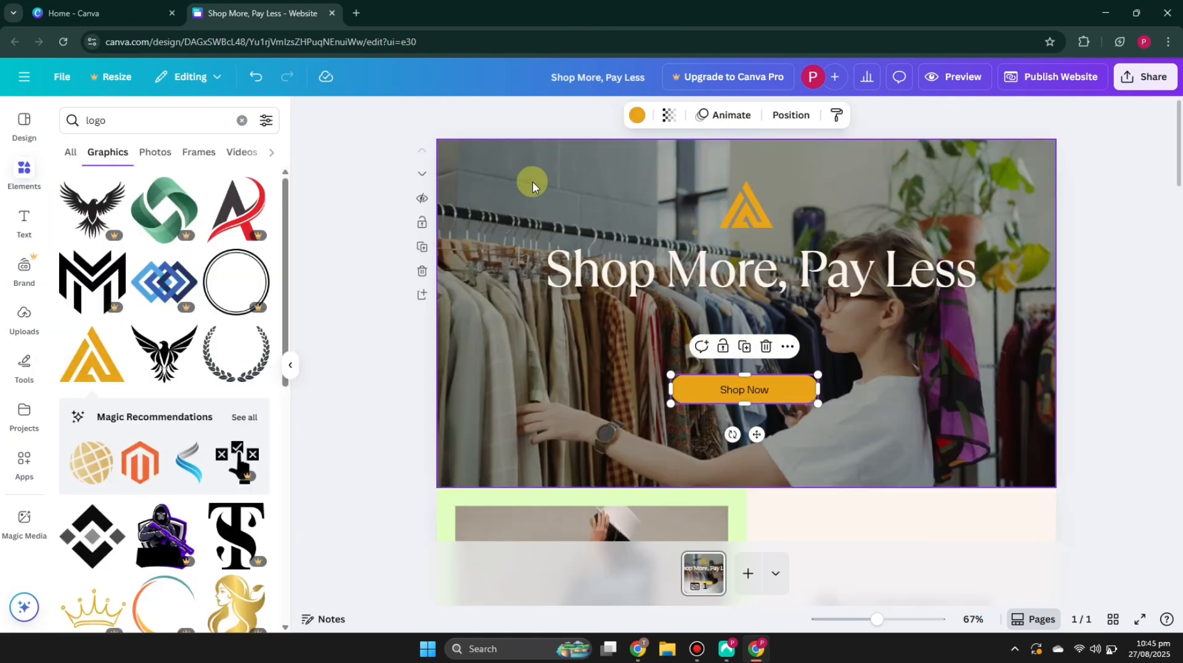
Step: Delete the hero section's background video
{"action": "left_click", "coordinate": [573, 175]}
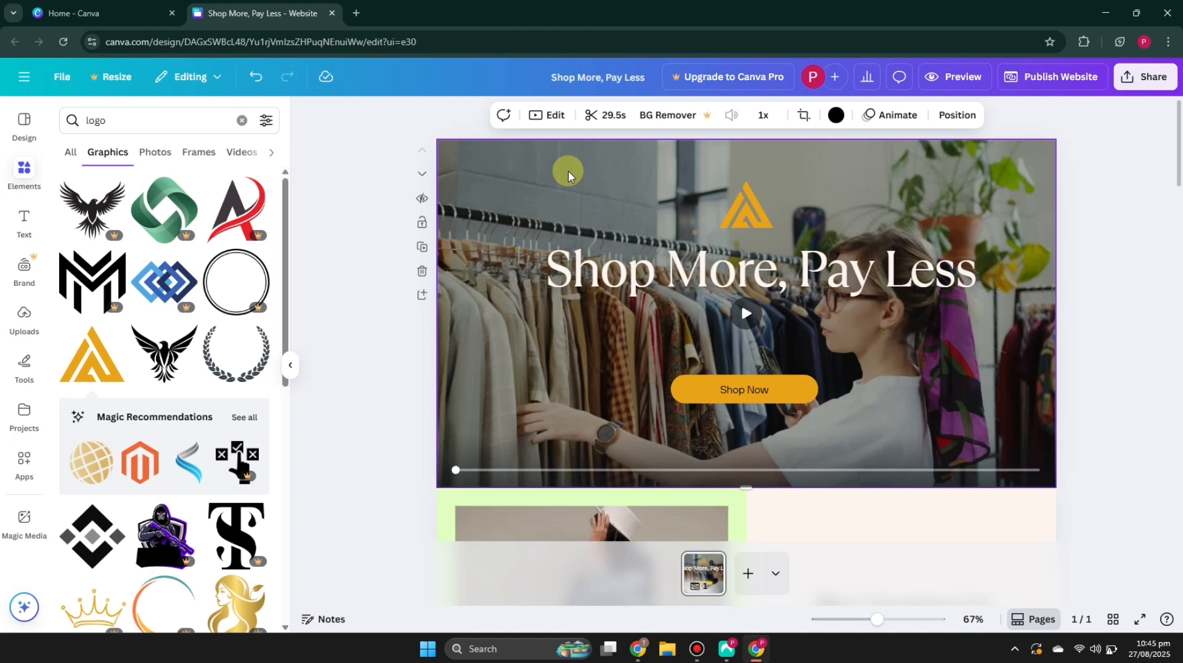
{"action": "key", "text": "Delete"}
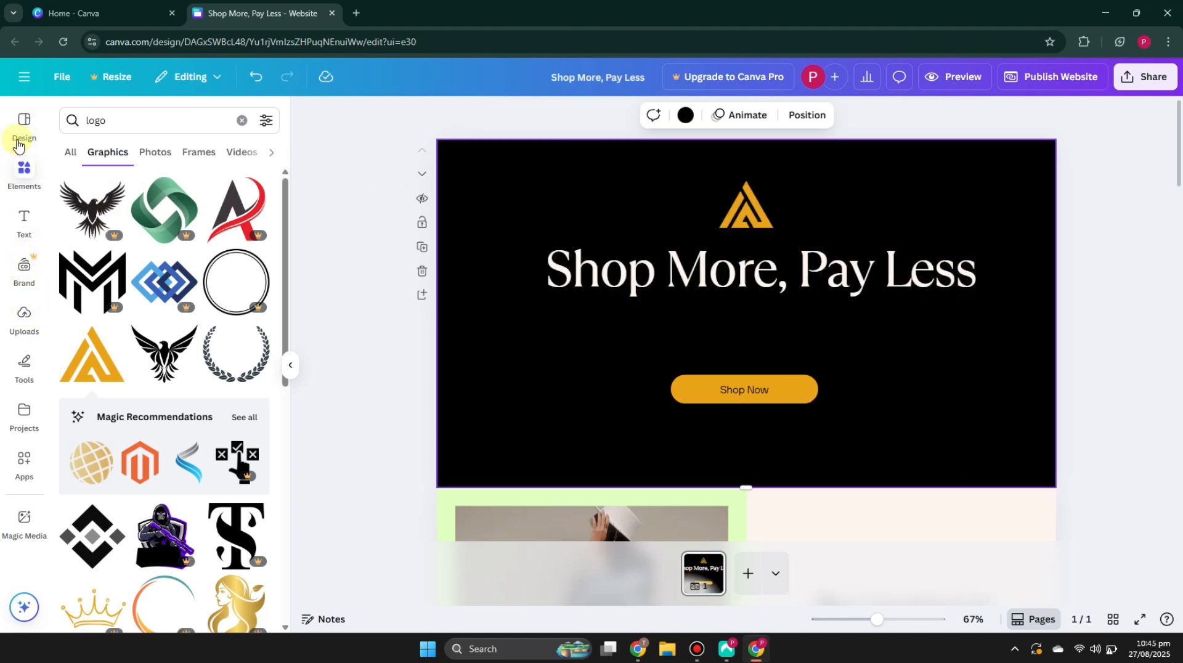
Step: Search element videos for 'cloths' and place a clothing-rack video into the hero, enlarging it to fill the section
{"action": "left_click", "coordinate": [242, 120]}
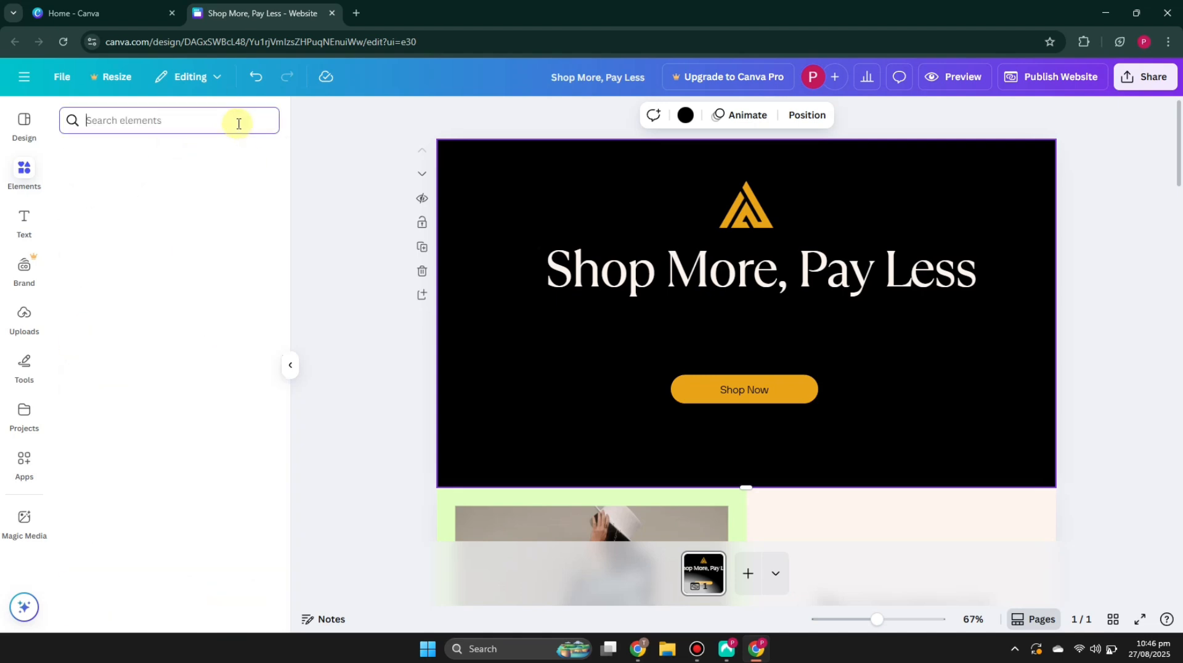
{"action": "type", "text": "cloths"}
{"action": "key", "text": "Return"}
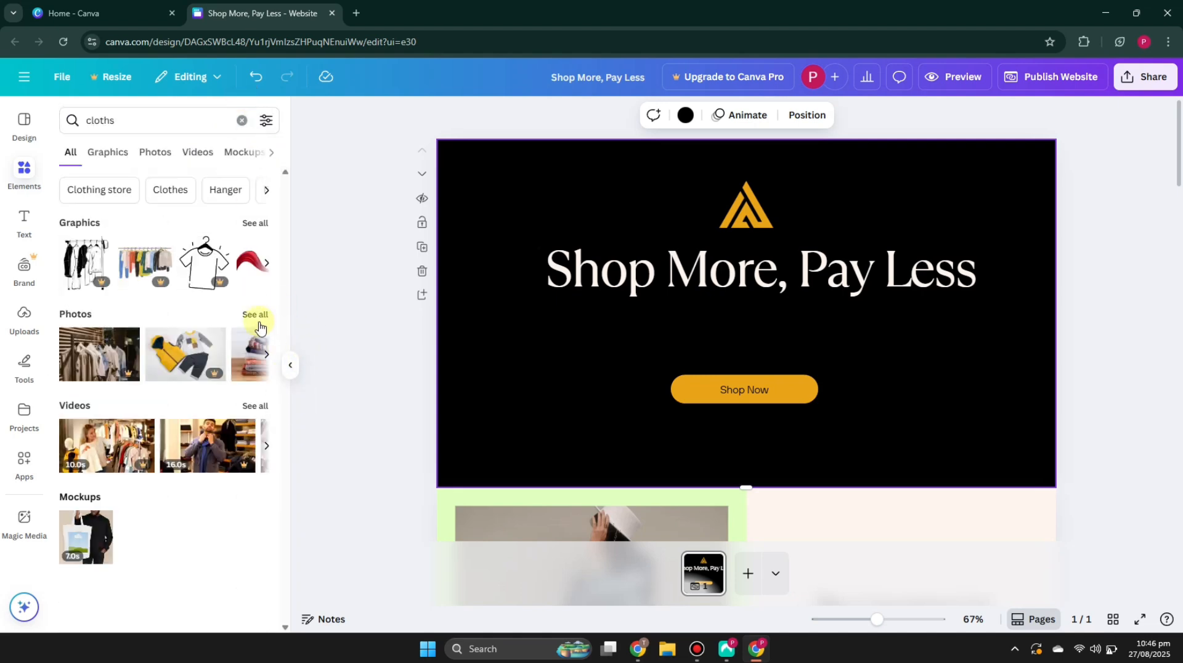
{"action": "left_click", "coordinate": [199, 155]}
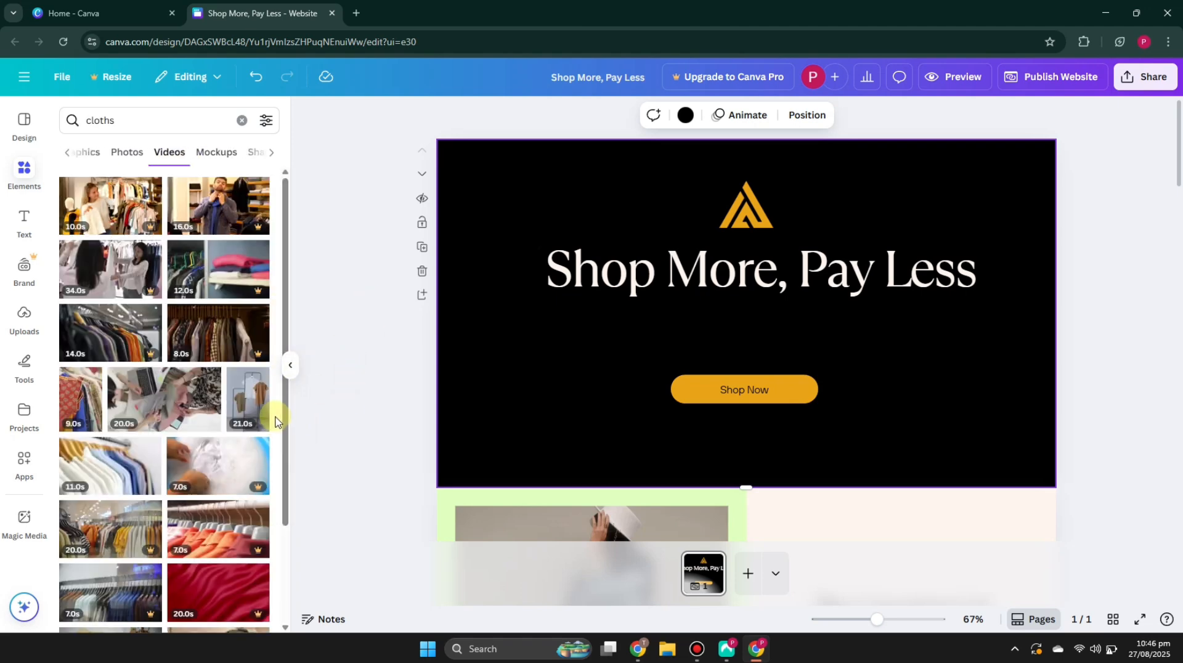
{"action": "scroll", "coordinate": [275, 422], "scroll_direction": "down", "scroll_amount": 2}
{"action": "scroll", "coordinate": [277, 410], "scroll_direction": "down", "scroll_amount": 3}
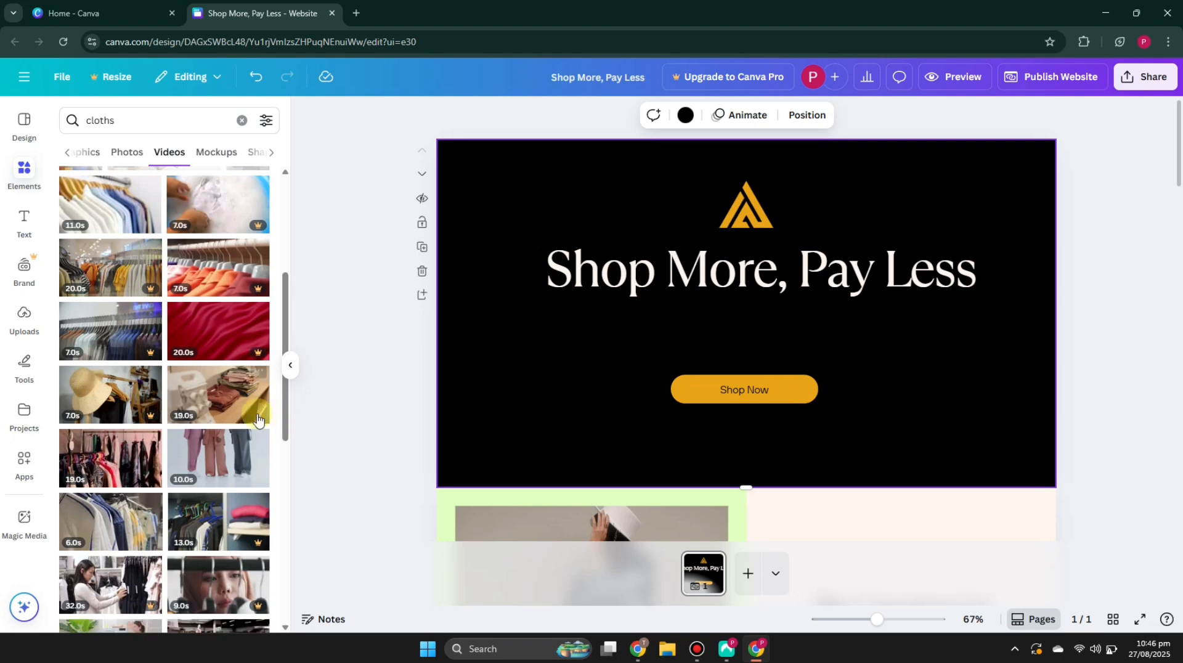
{"action": "scroll", "coordinate": [223, 403], "scroll_direction": "down", "scroll_amount": 1}
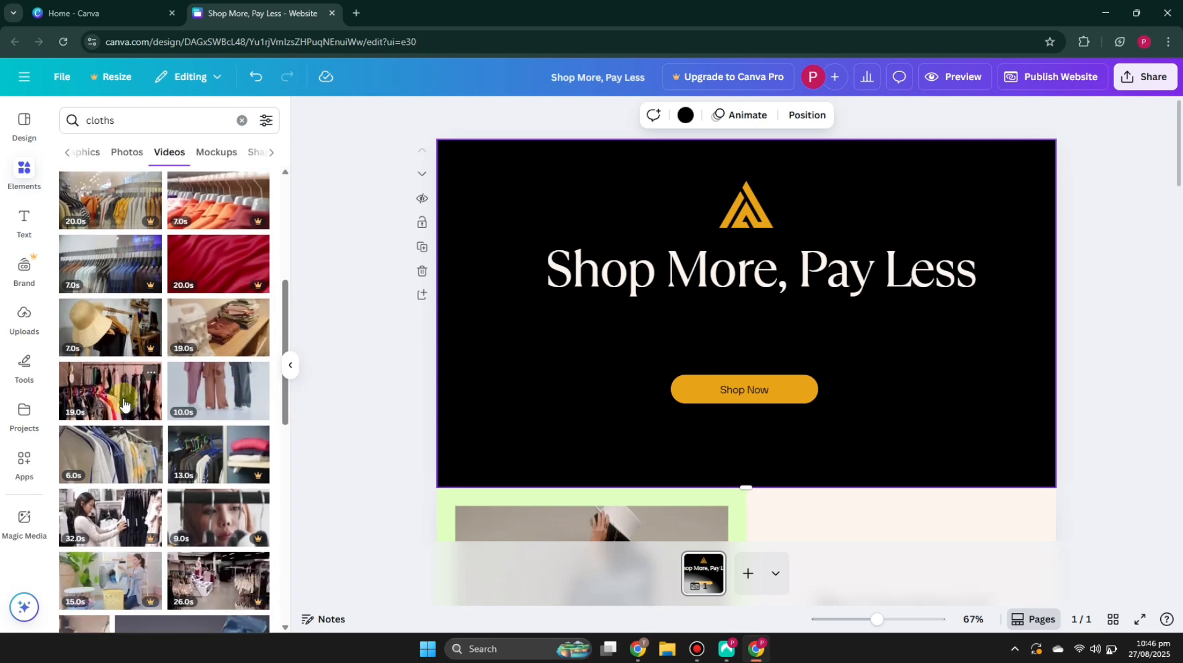
{"action": "left_click_drag", "start_coordinate": [126, 404], "coordinate": [516, 183]}
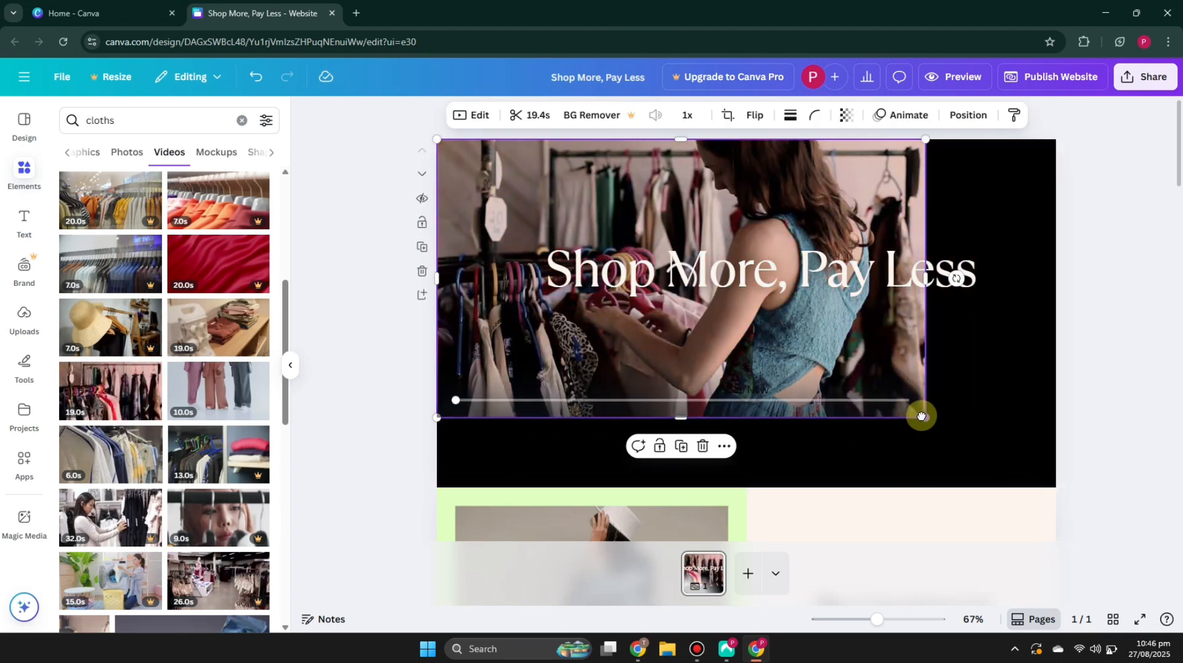
{"action": "left_click_drag", "start_coordinate": [927, 418], "coordinate": [1065, 479]}
{"action": "left_click", "coordinate": [1103, 437]}
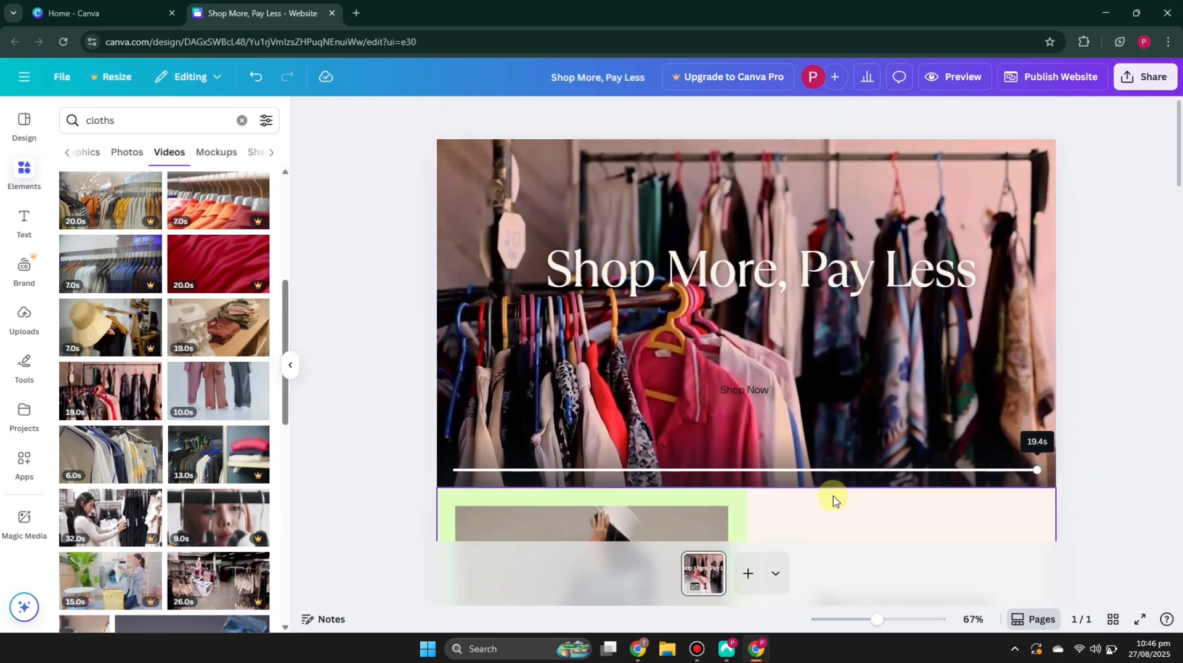
Step: Undo the video placement and resize
{"action": "key", "text": "ctrl+z"}
{"action": "key", "text": "ctrl+z"}
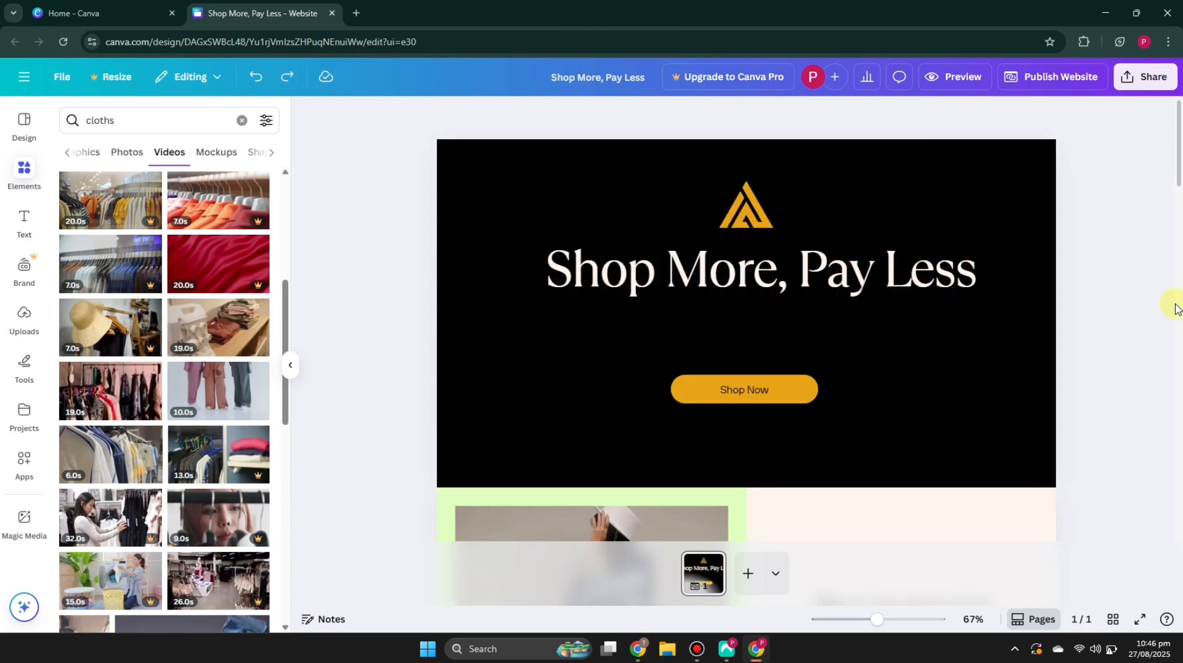
Step: Recolour the 'A home for sustainable finds' card background to teal
{"action": "scroll", "coordinate": [953, 401], "scroll_direction": "down", "scroll_amount": 5}
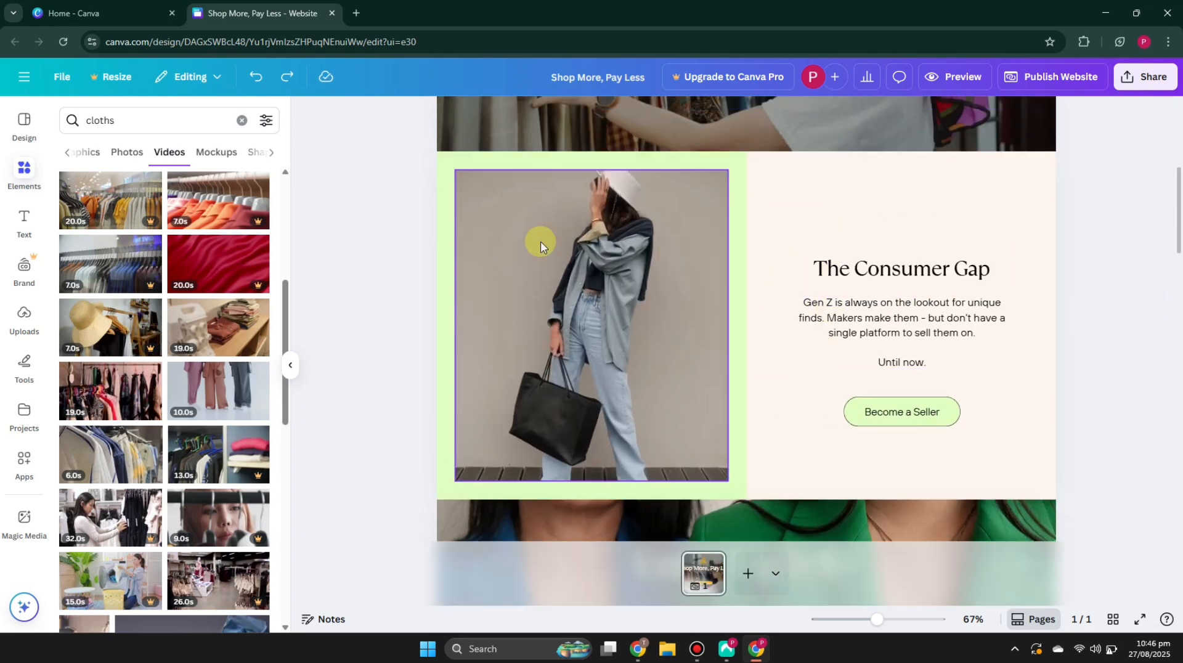
{"action": "left_click", "coordinate": [803, 213]}
{"action": "scroll", "coordinate": [811, 298], "scroll_direction": "down", "scroll_amount": 5}
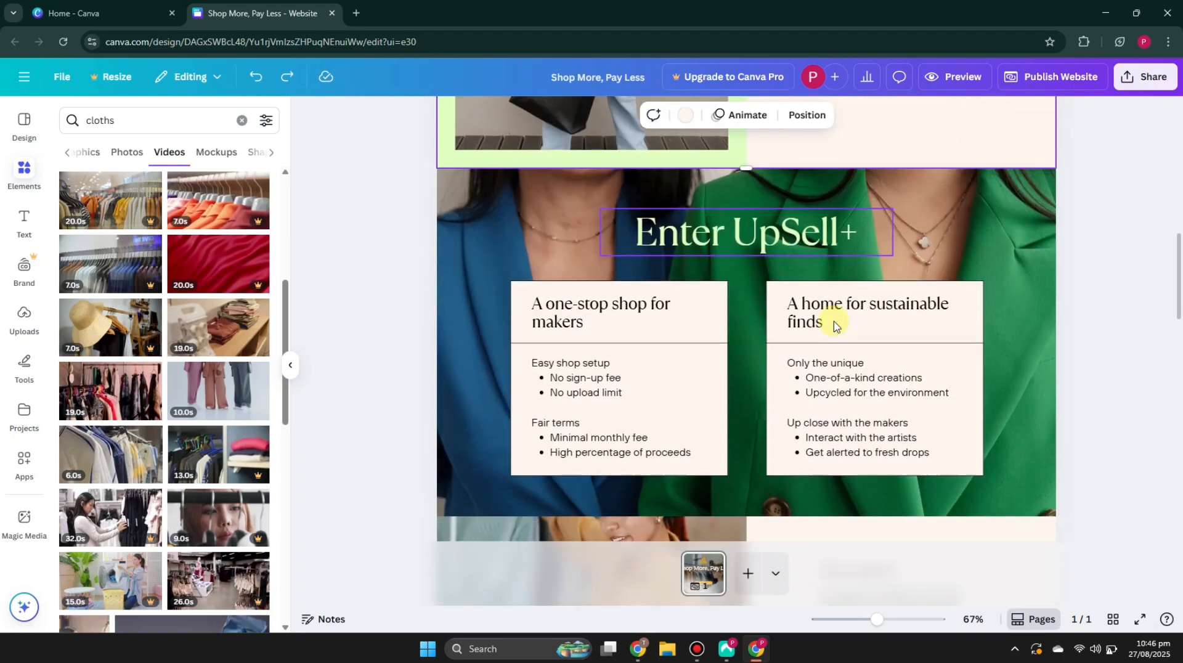
{"action": "scroll", "coordinate": [835, 324], "scroll_direction": "down", "scroll_amount": 4}
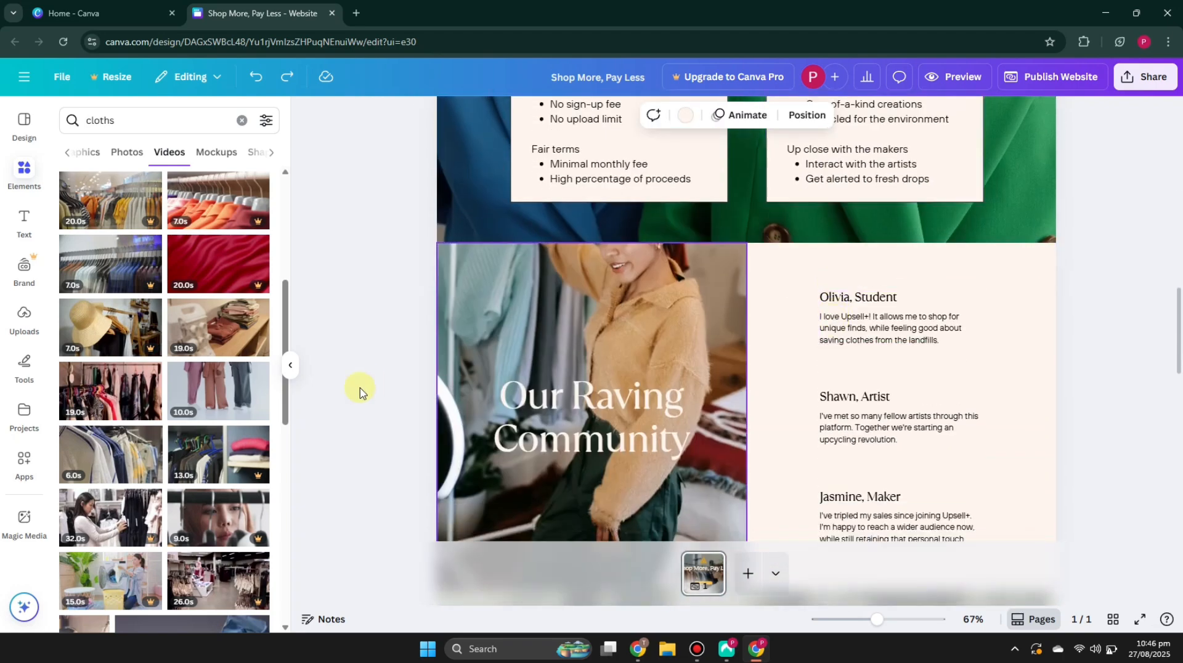
{"action": "left_click", "coordinate": [797, 269]}
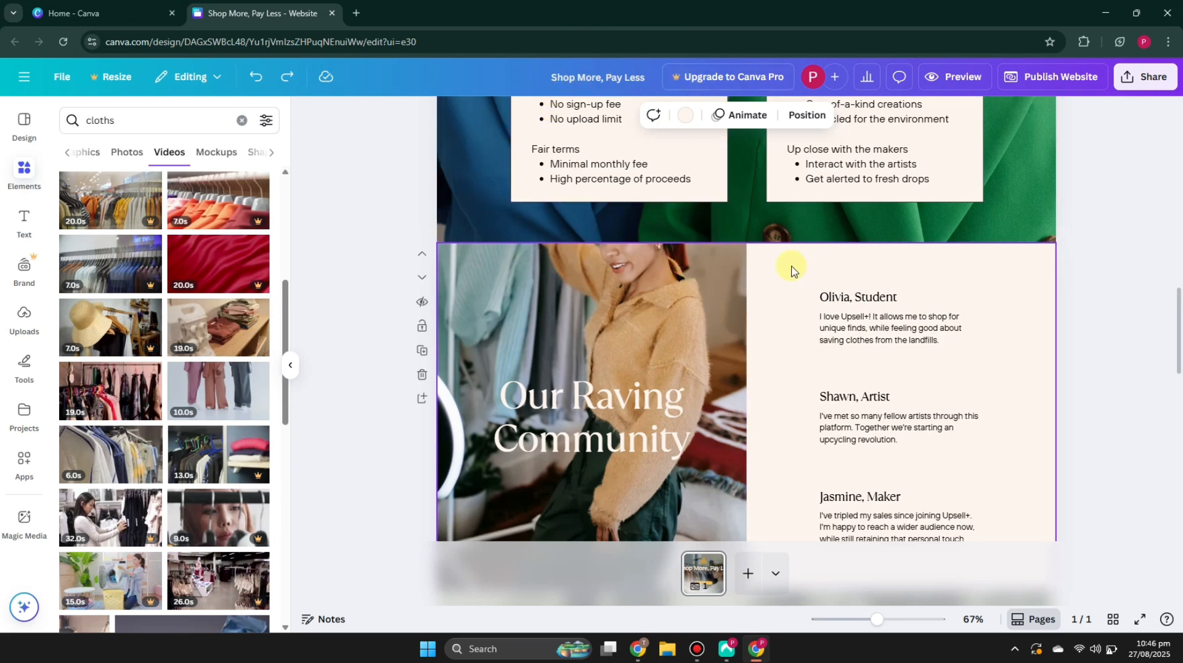
{"action": "left_click", "coordinate": [838, 180]}
{"action": "scroll", "coordinate": [894, 197], "scroll_direction": "up", "scroll_amount": 2}
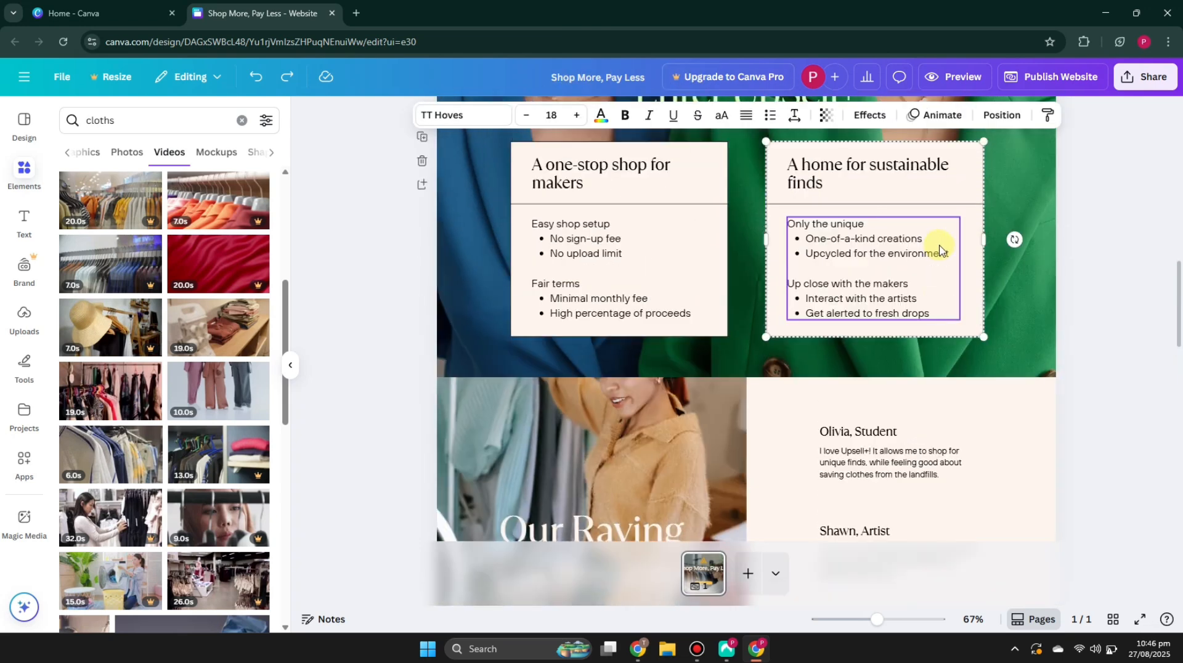
{"action": "left_click", "coordinate": [969, 195]}
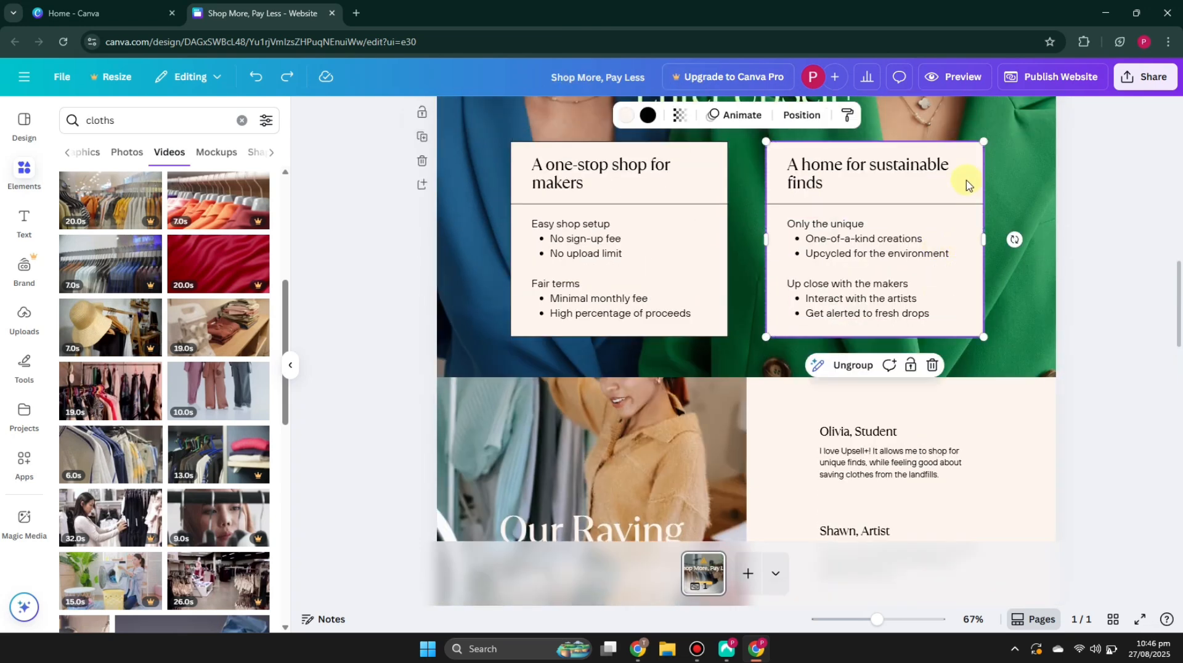
{"action": "left_click", "coordinate": [626, 115]}
{"action": "left_click", "coordinate": [226, 357]}
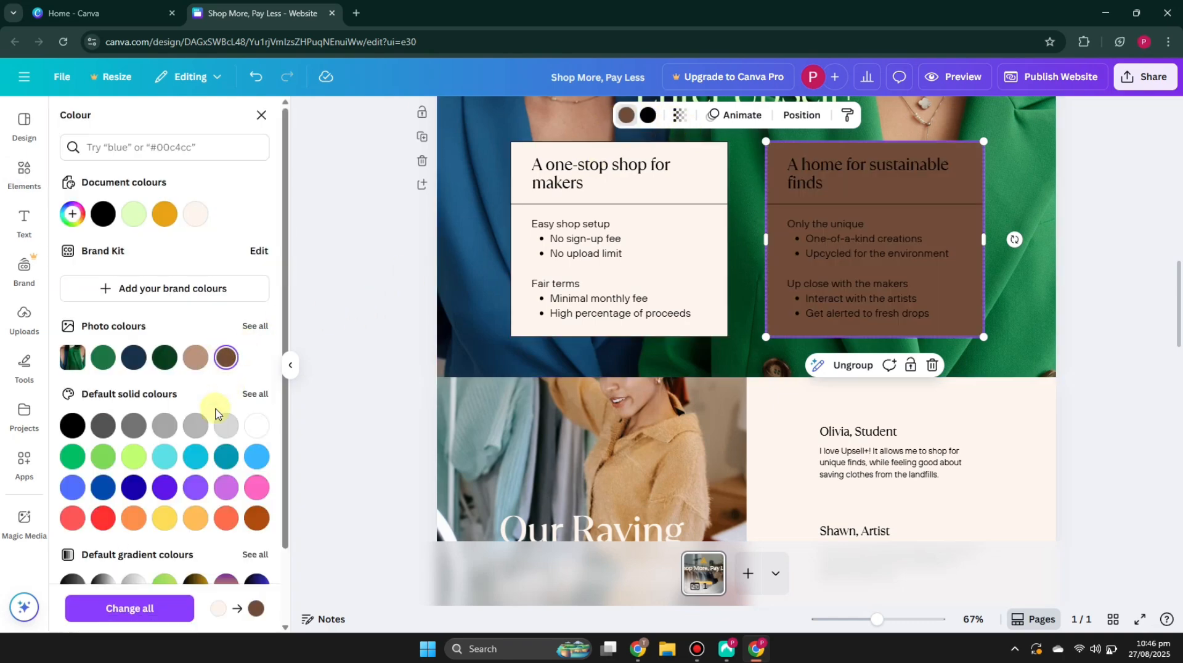
{"action": "left_click", "coordinate": [226, 456]}
{"action": "left_click", "coordinate": [329, 212]}
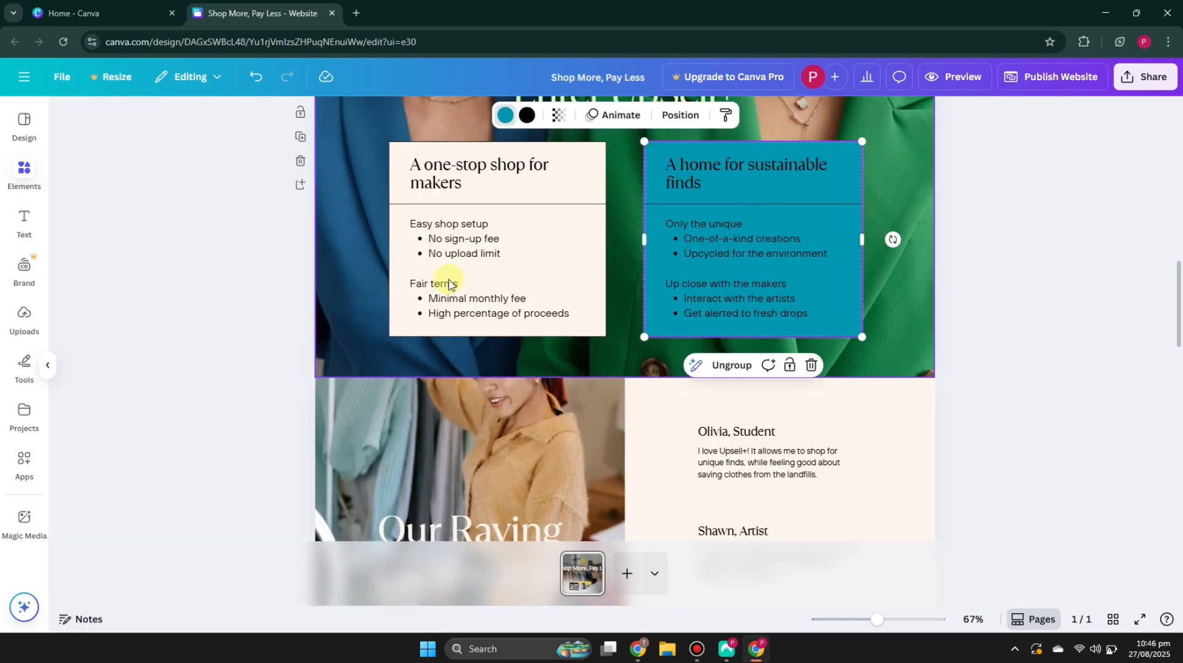
Step: Change the 'A one-stop shop for makers' heading font to Peace Sans and nudge that card slightly left
{"action": "scroll", "coordinate": [551, 292], "scroll_direction": "up", "scroll_amount": 1}
{"action": "scroll", "coordinate": [557, 293], "scroll_direction": "up", "scroll_amount": 1}
{"action": "left_click", "coordinate": [570, 312]}
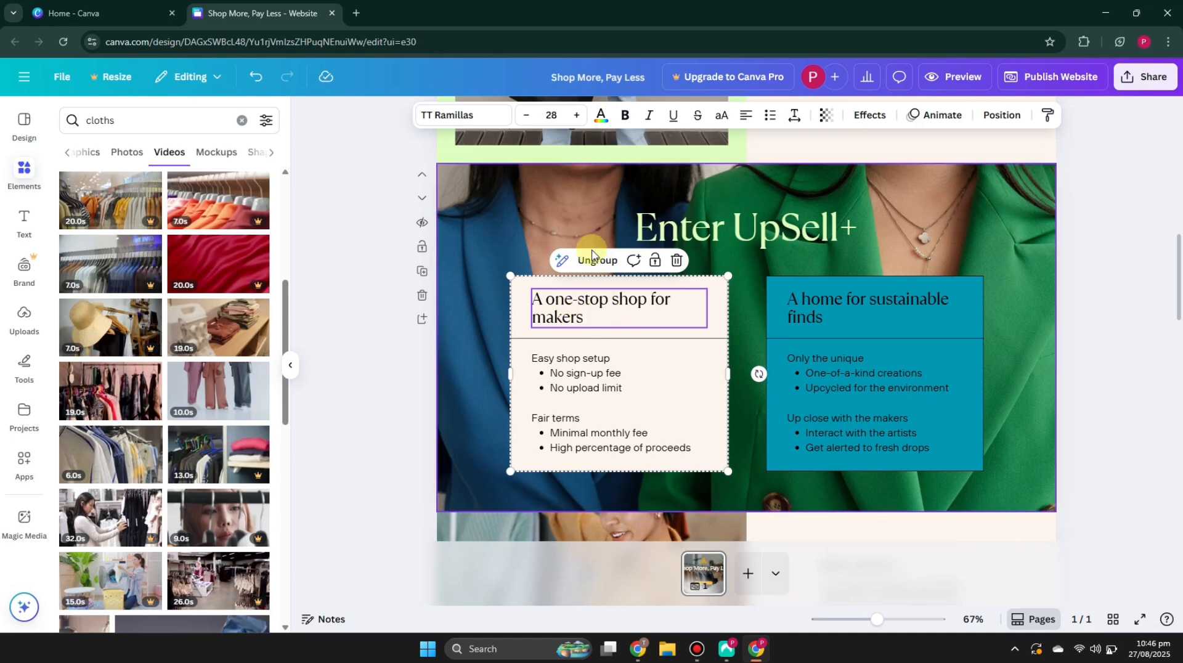
{"action": "left_click", "coordinate": [482, 116]}
{"action": "left_click", "coordinate": [165, 392]}
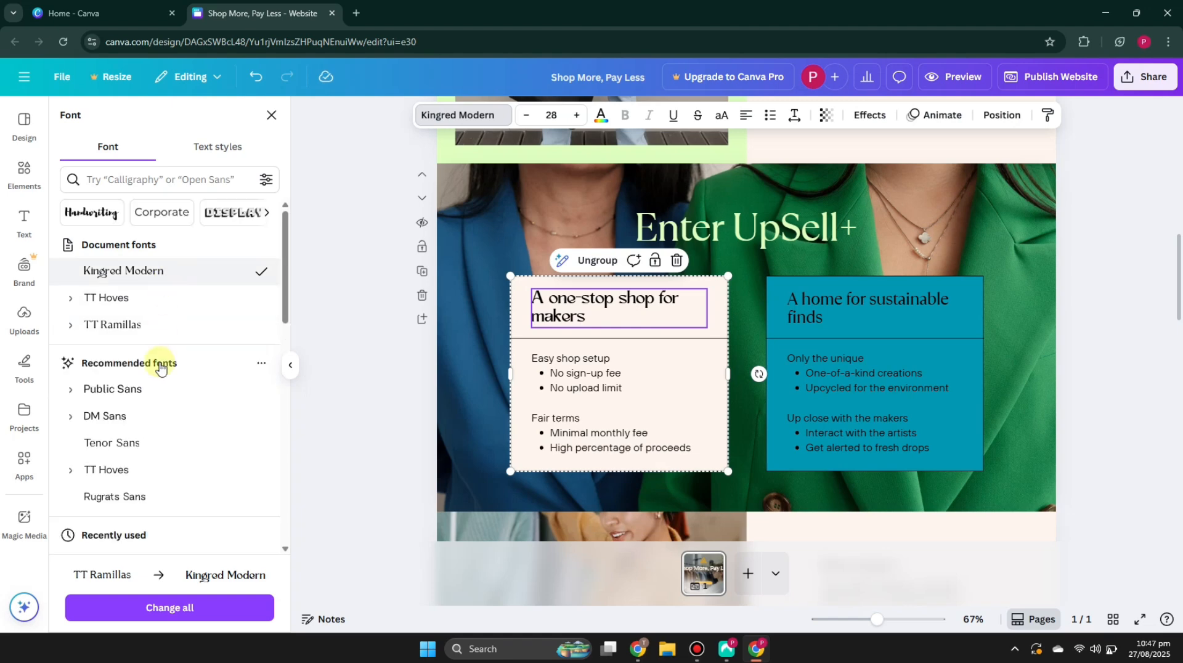
{"action": "scroll", "coordinate": [164, 433], "scroll_direction": "down", "scroll_amount": 5}
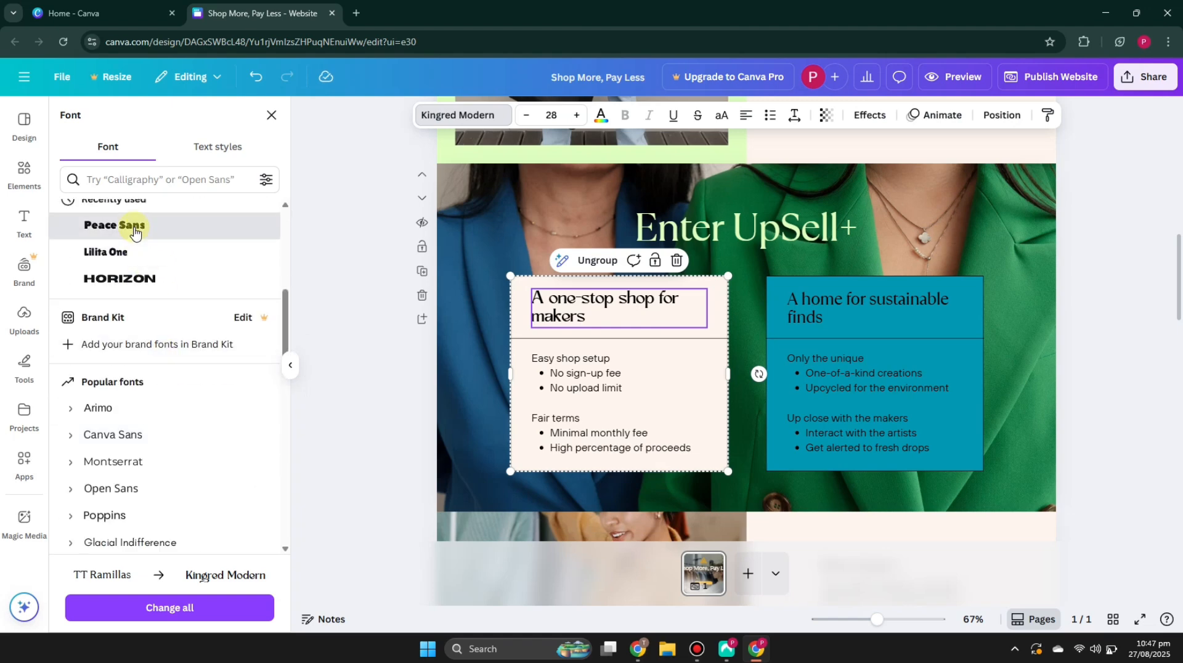
{"action": "left_click", "coordinate": [131, 228]}
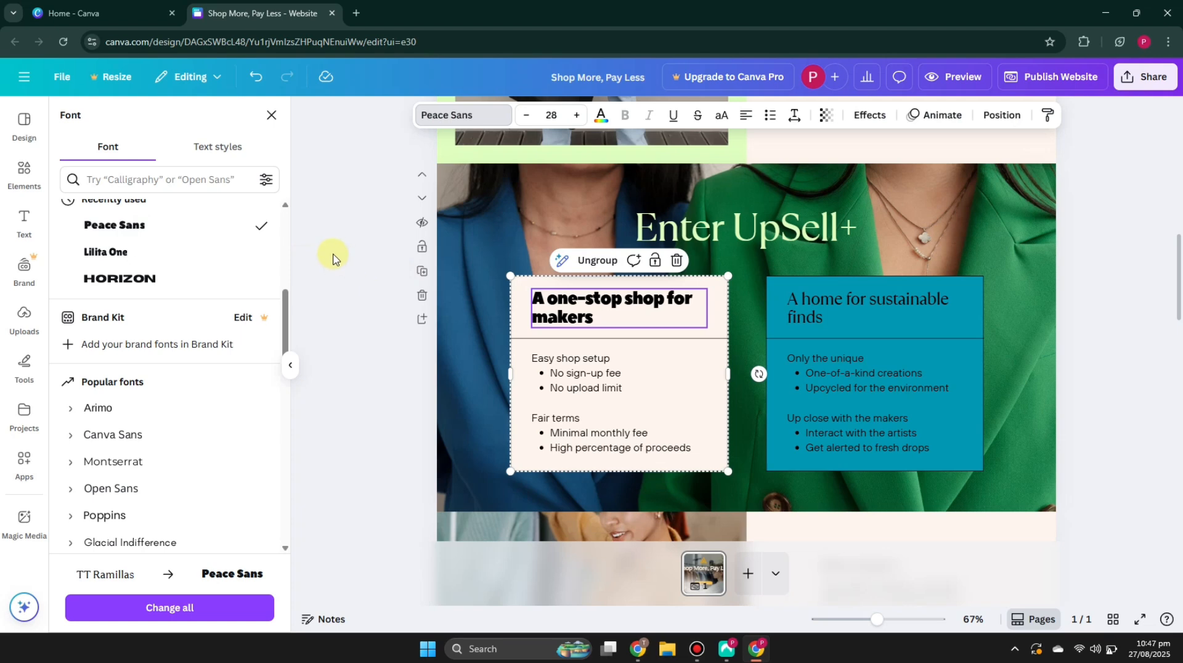
{"action": "left_click", "coordinate": [330, 208]}
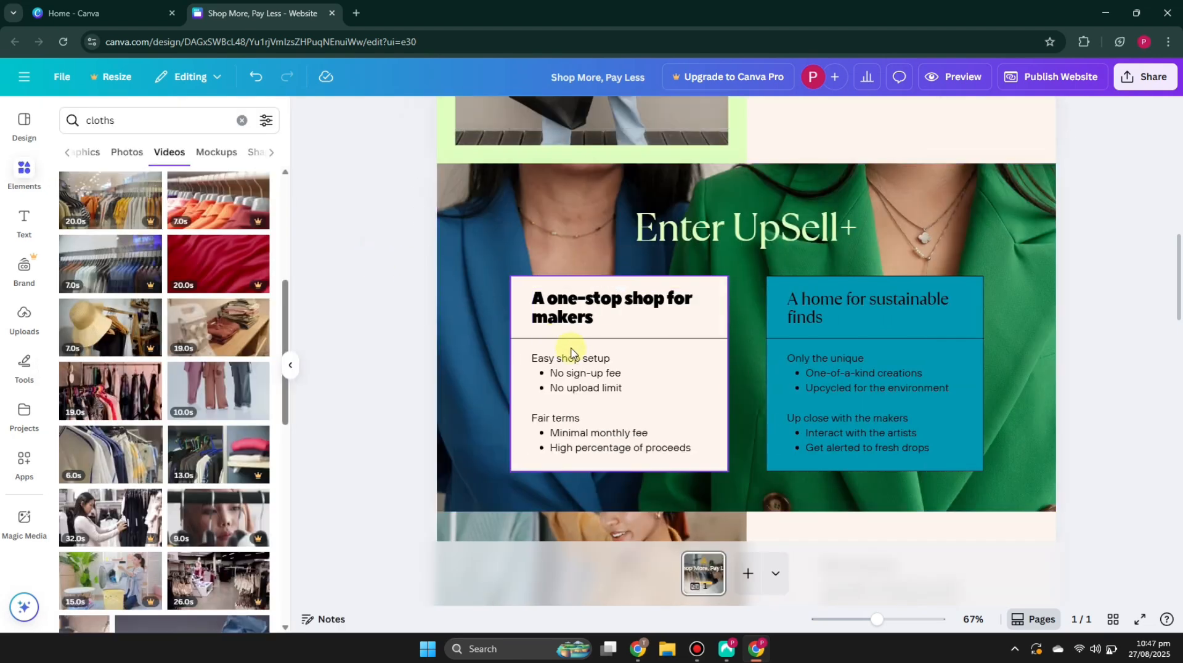
{"action": "left_click_drag", "start_coordinate": [527, 299], "coordinate": [496, 246]}
{"action": "left_click", "coordinate": [1084, 278]}
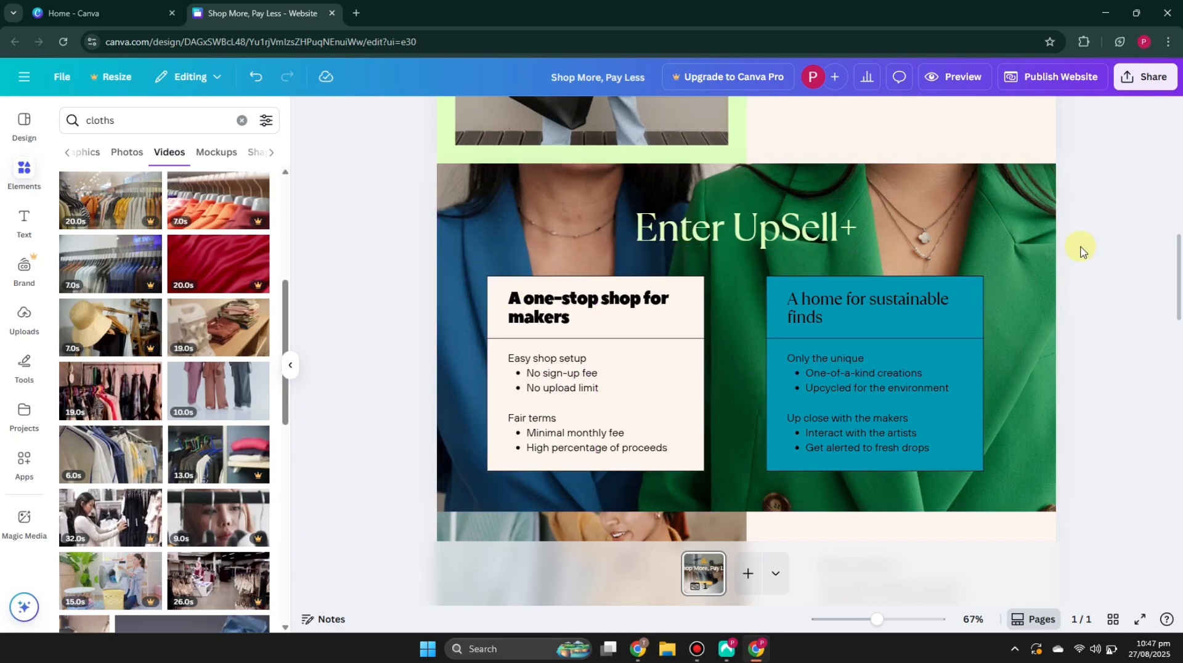
Step: Open the website publishing options and set the site address to myshop1111
{"action": "scroll", "coordinate": [945, 441], "scroll_direction": "down", "scroll_amount": 8}
{"action": "scroll", "coordinate": [920, 445], "scroll_direction": "down", "scroll_amount": 8}
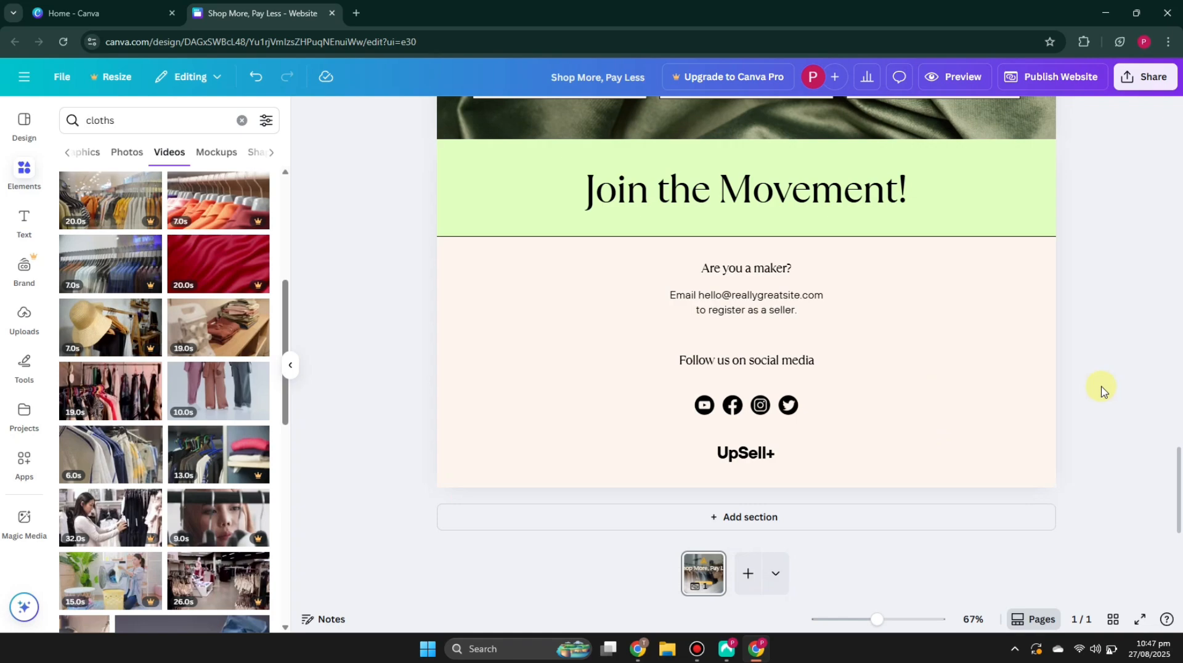
{"action": "scroll", "coordinate": [1102, 390], "scroll_direction": "up", "scroll_amount": 15}
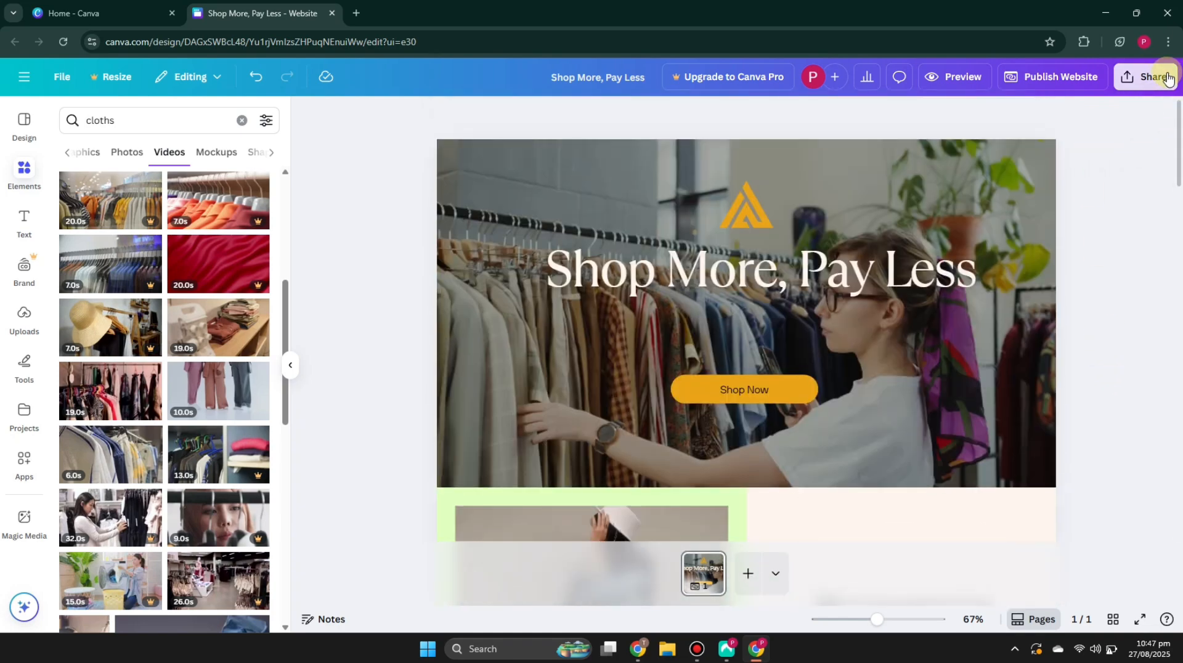
{"action": "left_click", "coordinate": [1151, 78]}
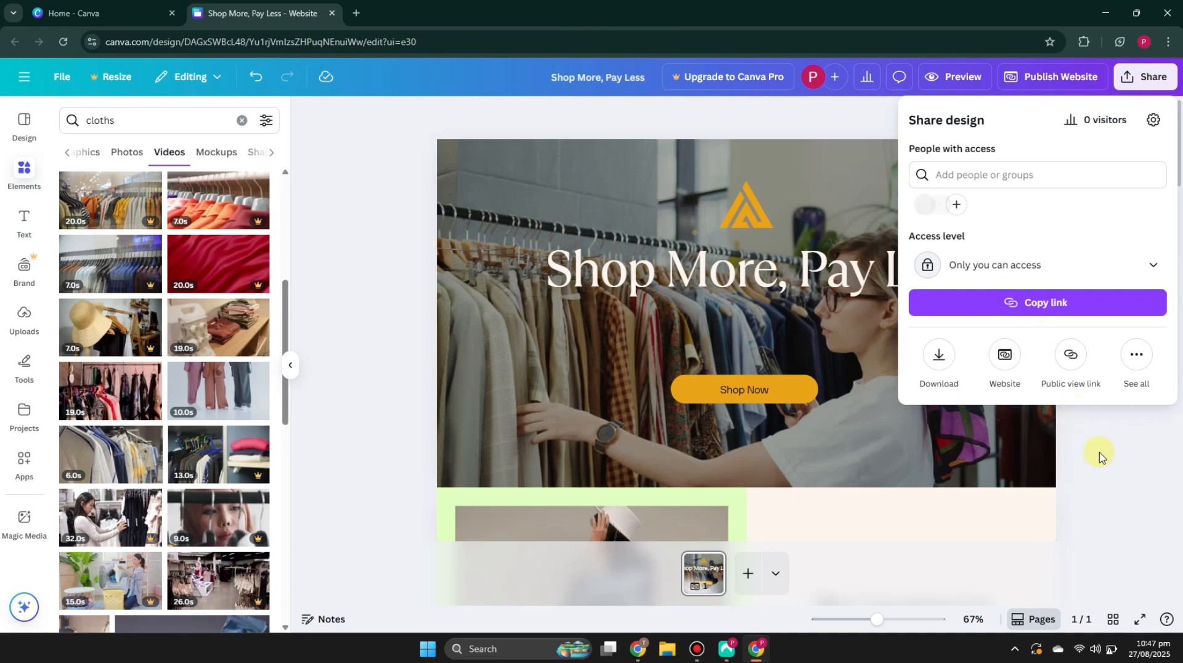
{"action": "left_click", "coordinate": [1017, 76]}
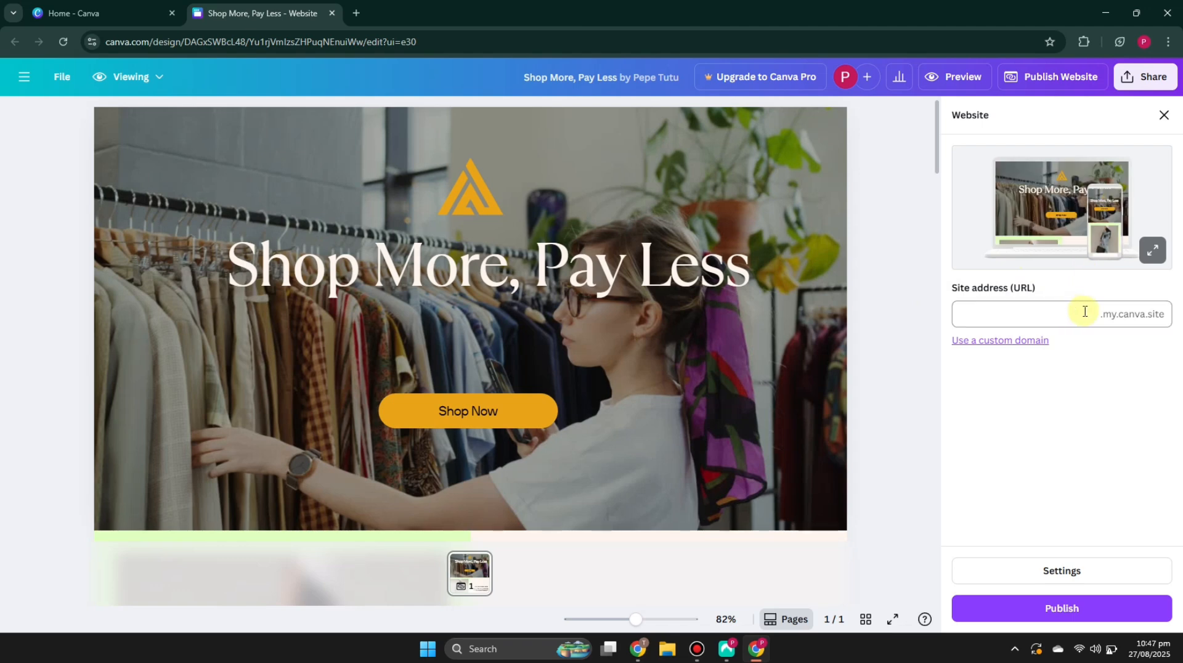
{"action": "left_click", "coordinate": [1017, 317]}
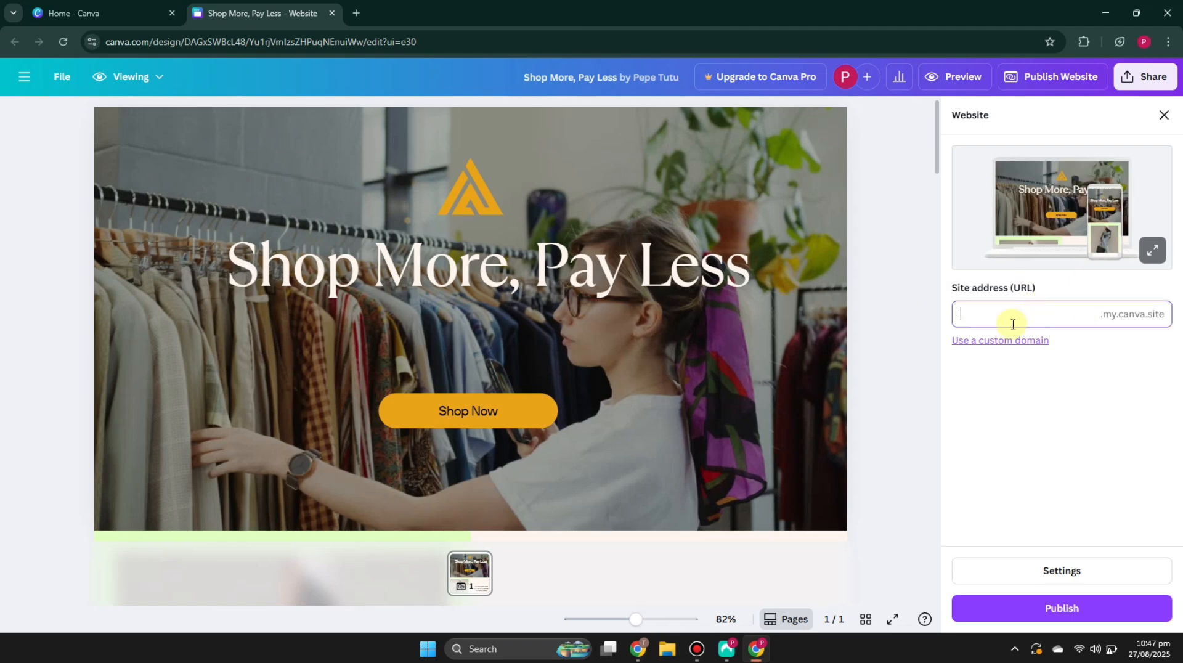
{"action": "left_click", "coordinate": [929, 338]}
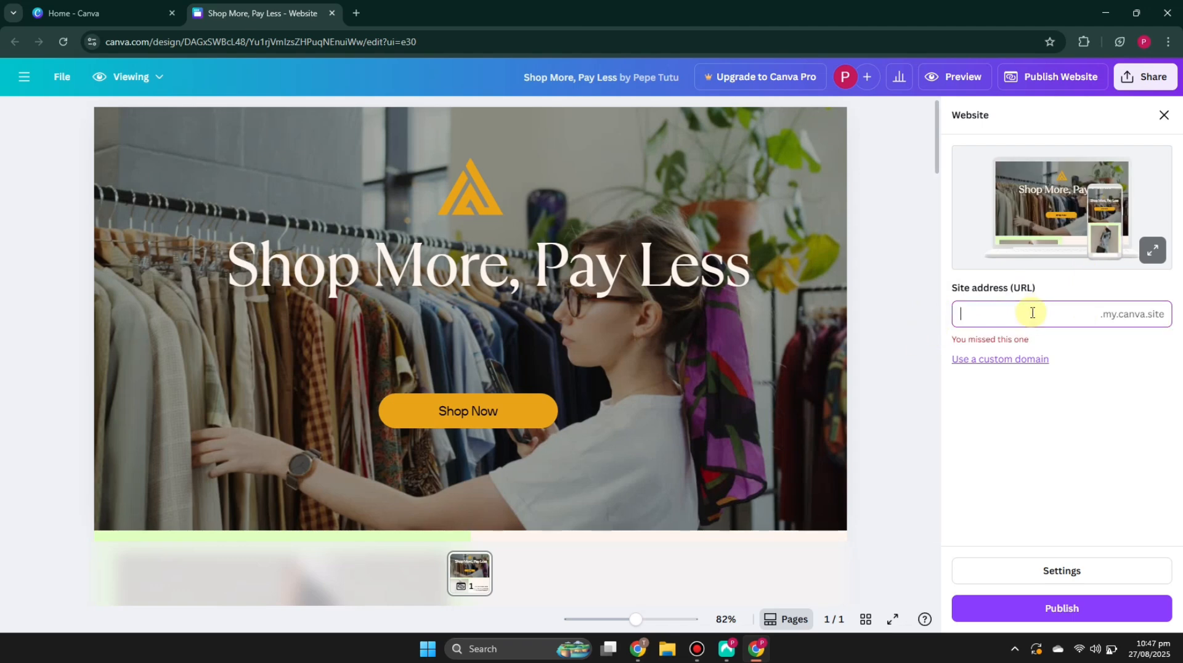
{"action": "type", "text": "myshop"}
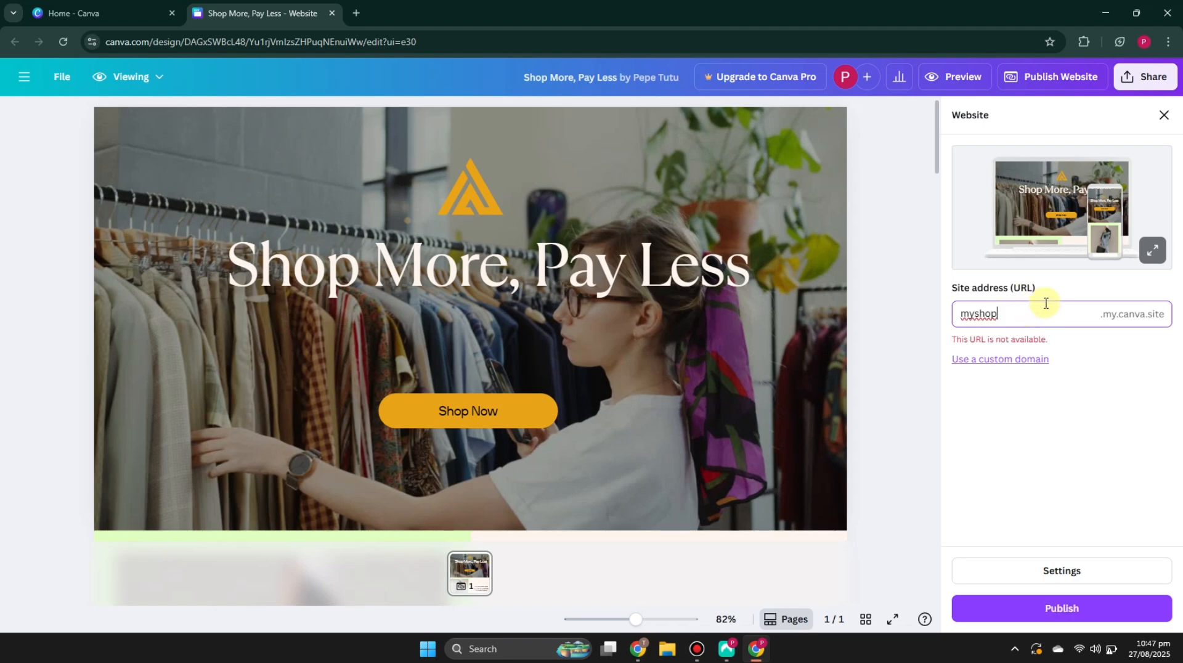
{"action": "type", "text": "1111"}
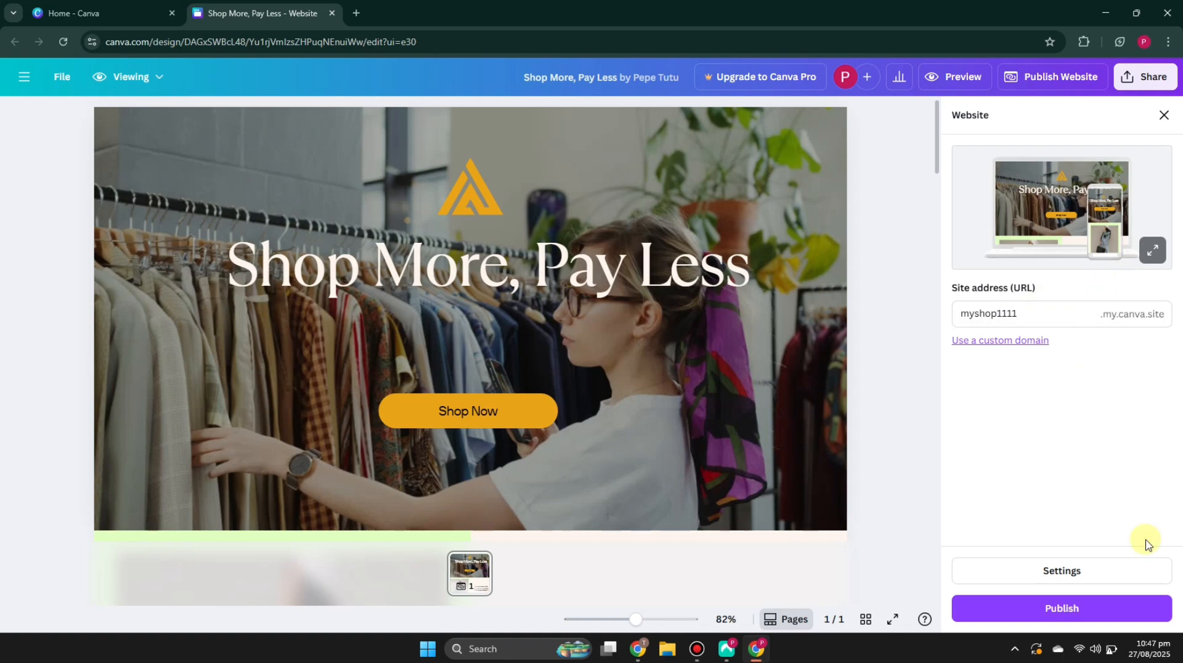
Step: Publish the website and scroll through the live myshop1111.my.canva.site pages to review every section
{"action": "left_click", "coordinate": [1117, 607]}
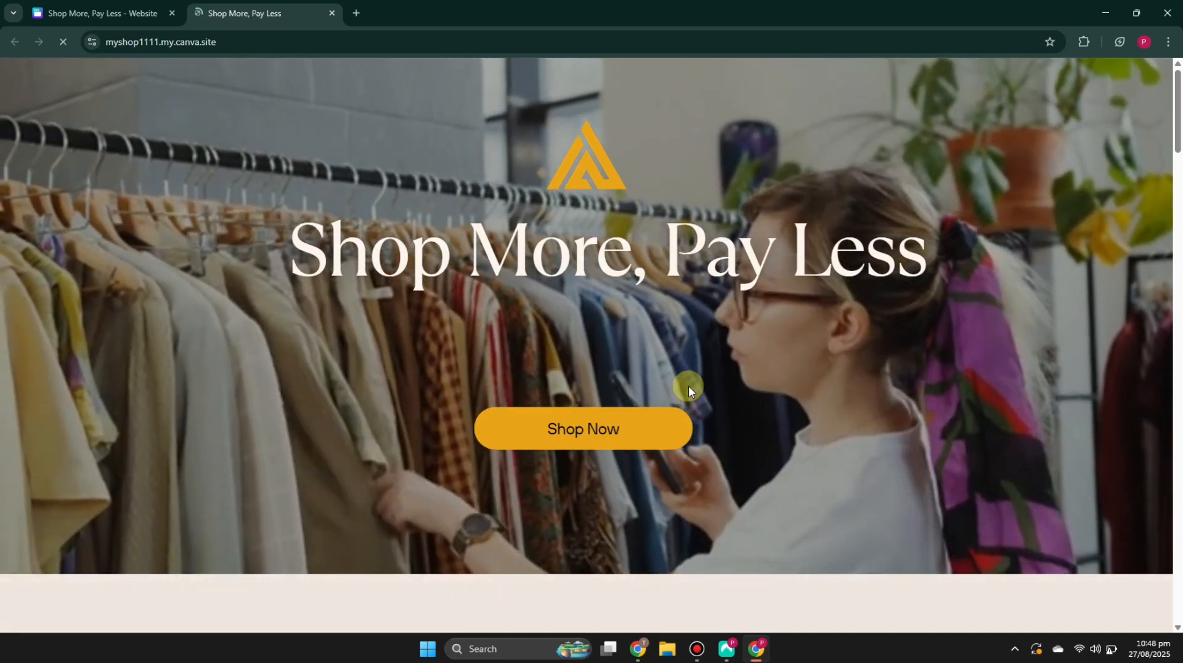
{"action": "scroll", "coordinate": [993, 409], "scroll_direction": "down", "scroll_amount": 10}
{"action": "scroll", "coordinate": [835, 346], "scroll_direction": "down", "scroll_amount": 20}
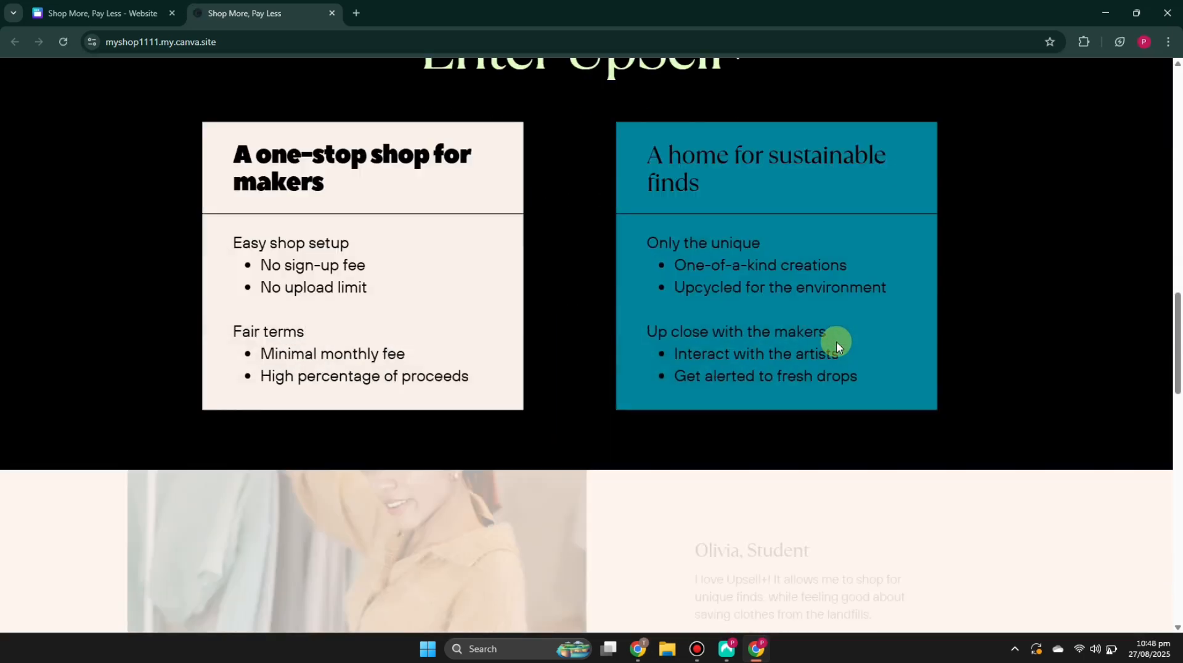
{"action": "scroll", "coordinate": [838, 339], "scroll_direction": "down", "scroll_amount": 7}
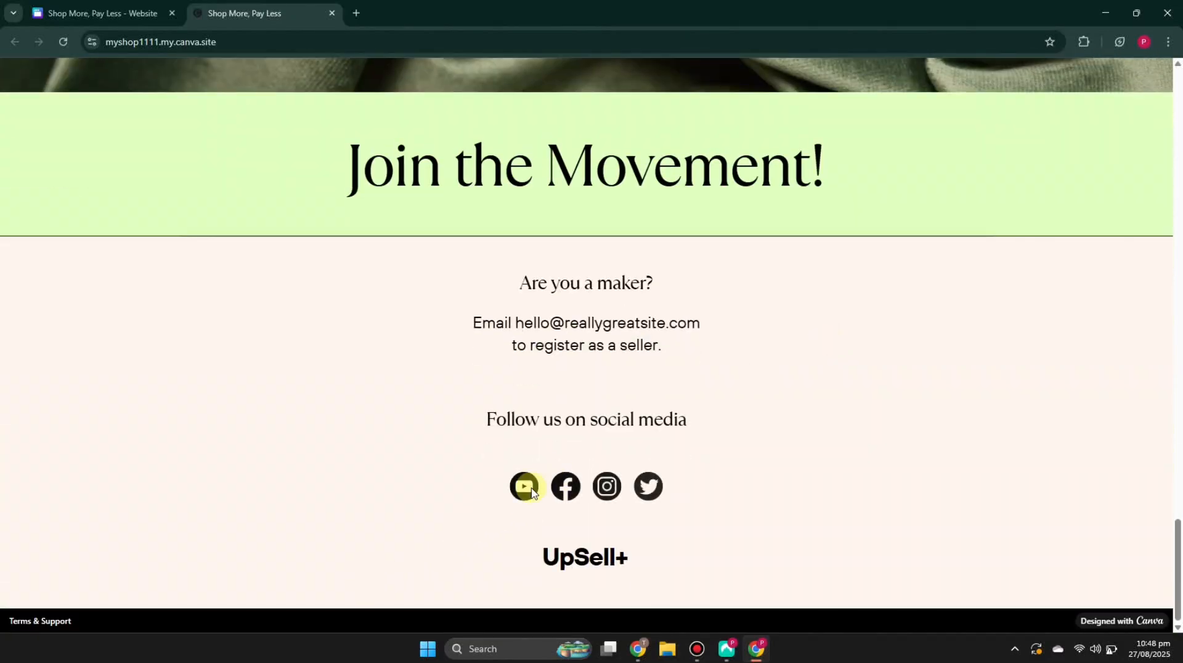
{"action": "scroll", "coordinate": [582, 488], "scroll_direction": "up", "scroll_amount": 20}
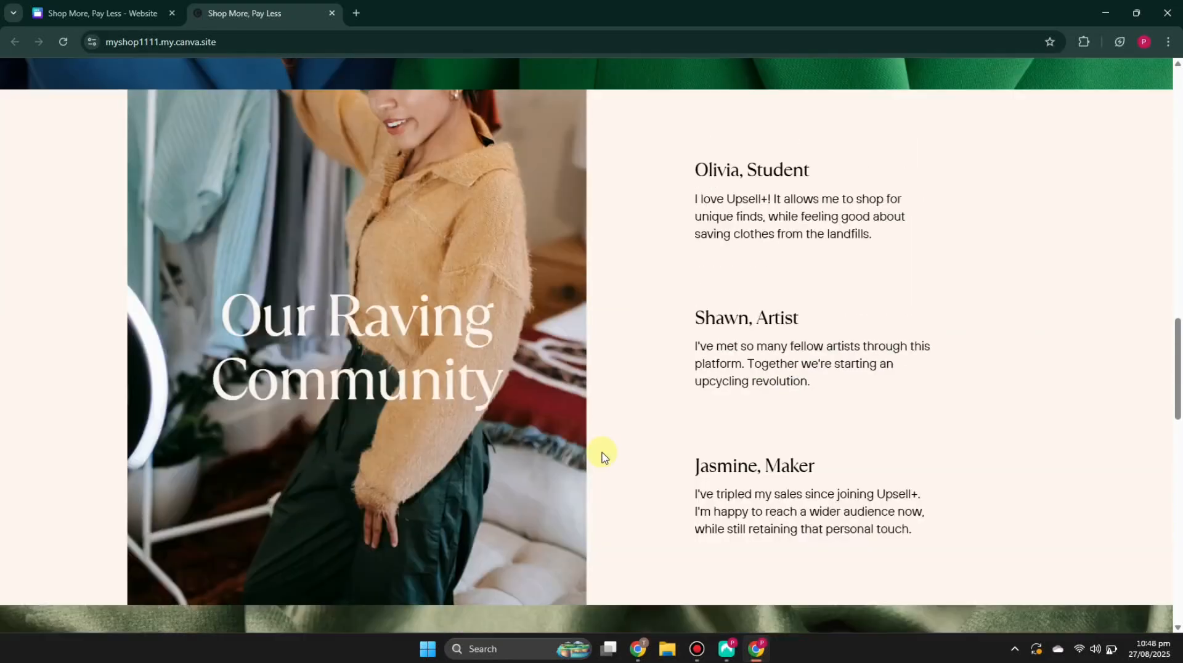
{"action": "scroll", "coordinate": [602, 426], "scroll_direction": "up", "scroll_amount": 6}
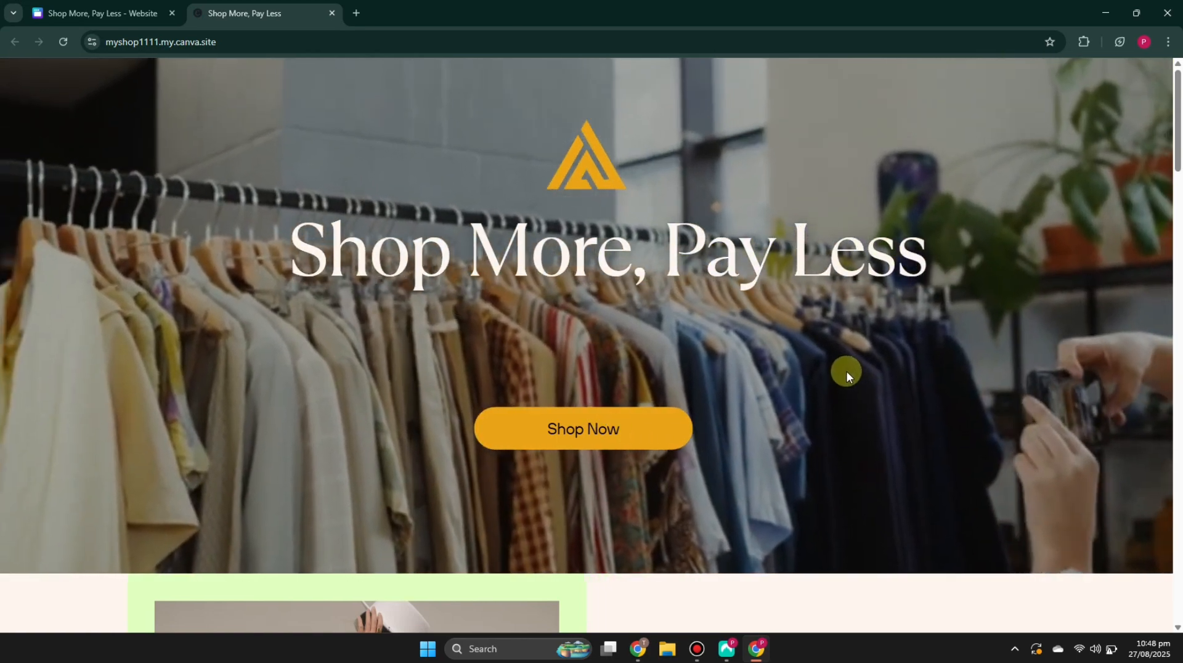
{"action": "scroll", "coordinate": [845, 373], "scroll_direction": "down", "scroll_amount": 6}
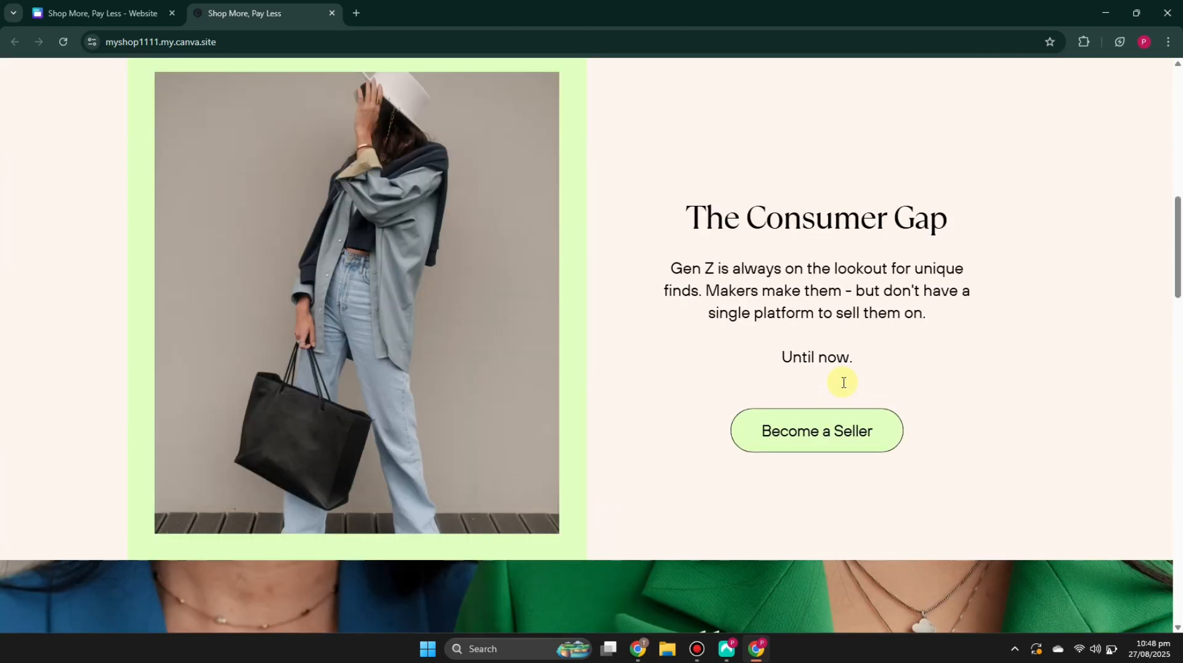